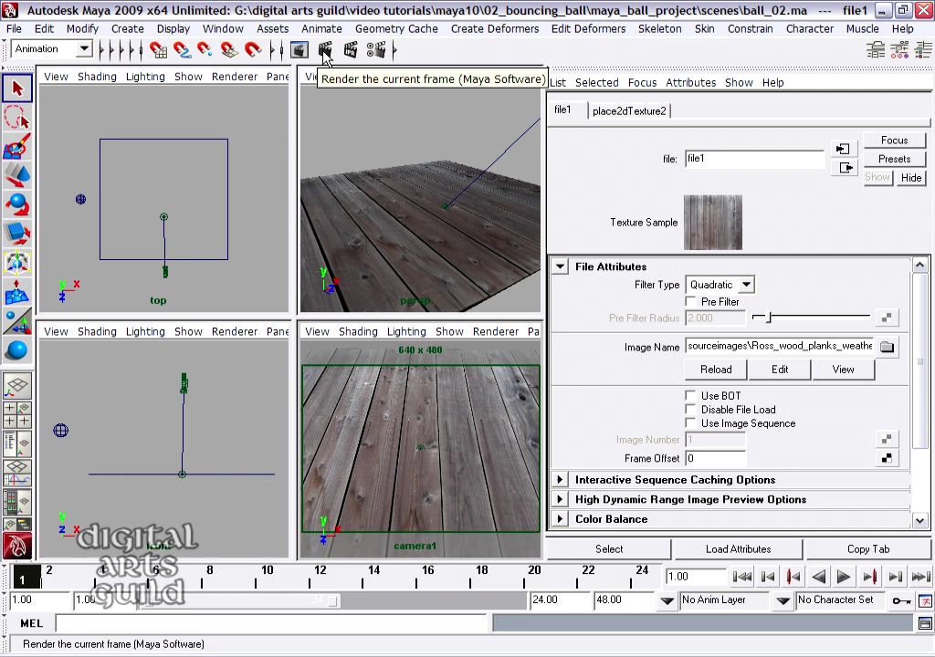
# Render the wood-plank ground from camera1, keep the image, and minimize the Render View
pyautogui.click(347, 362)
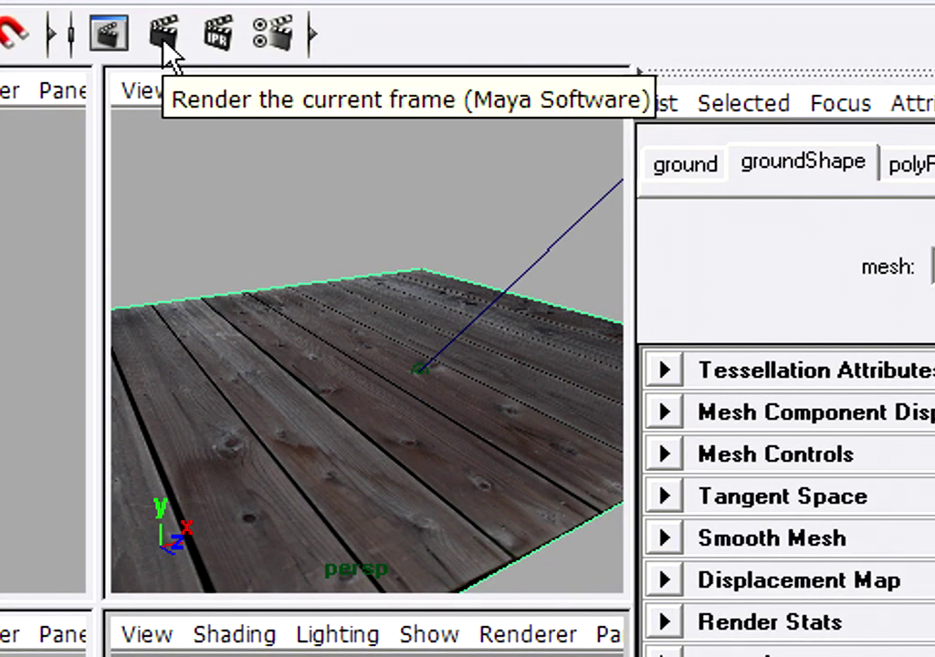
pyautogui.click(169, 41)
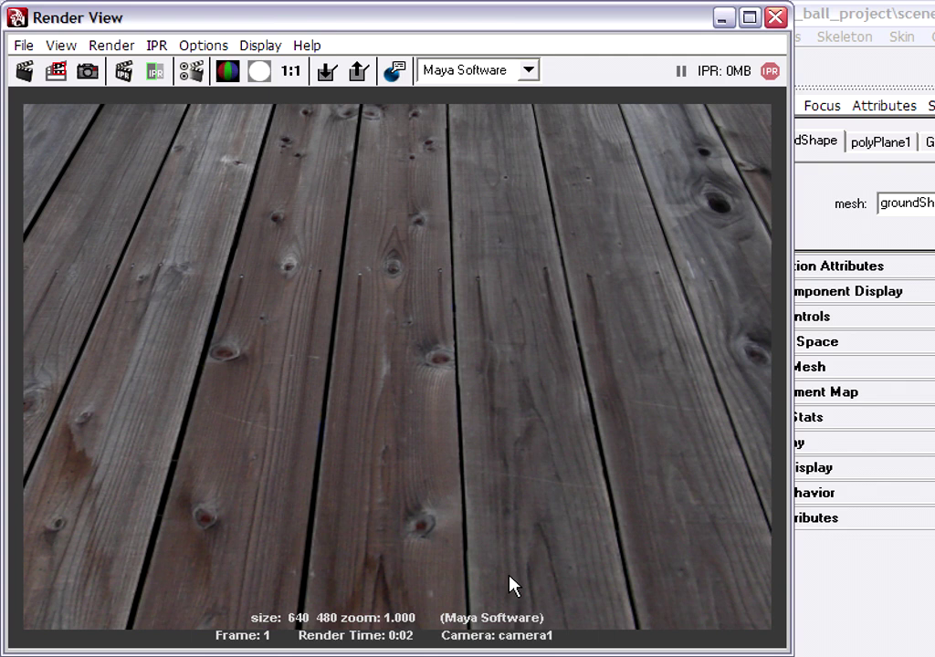
pyautogui.click(326, 74)
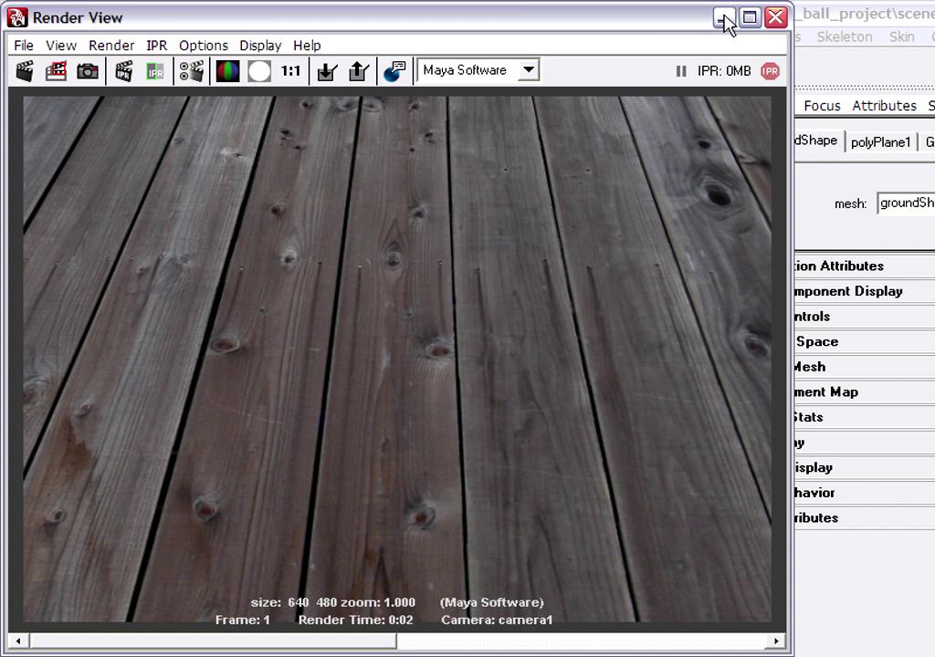
pyautogui.click(724, 19)
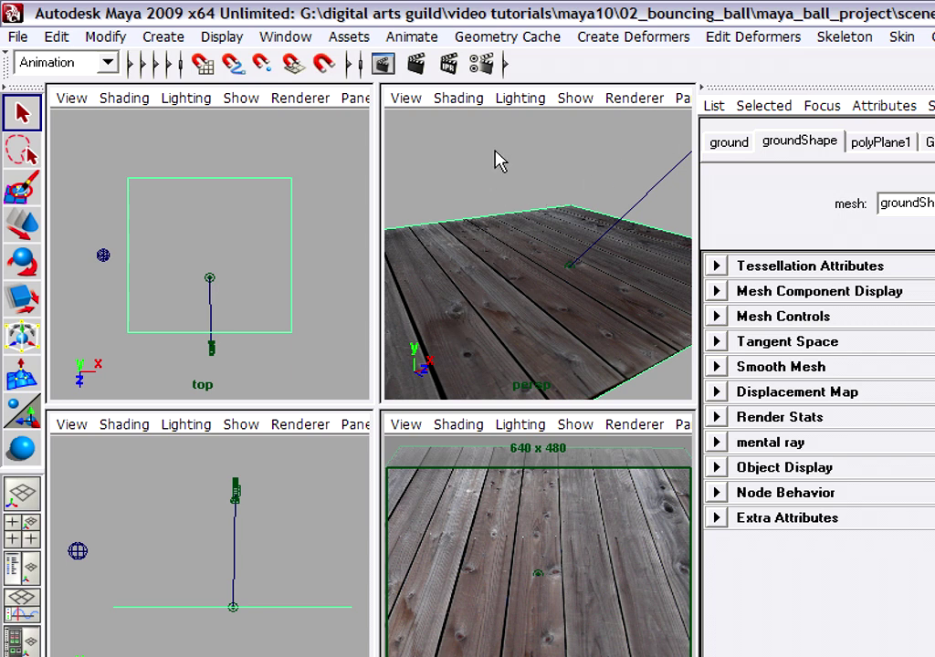
# Reselect the floor and start a Bump Mapping texture for the GroundPlanks_lambert material
pyautogui.click(553, 153)
pyautogui.click(456, 251)
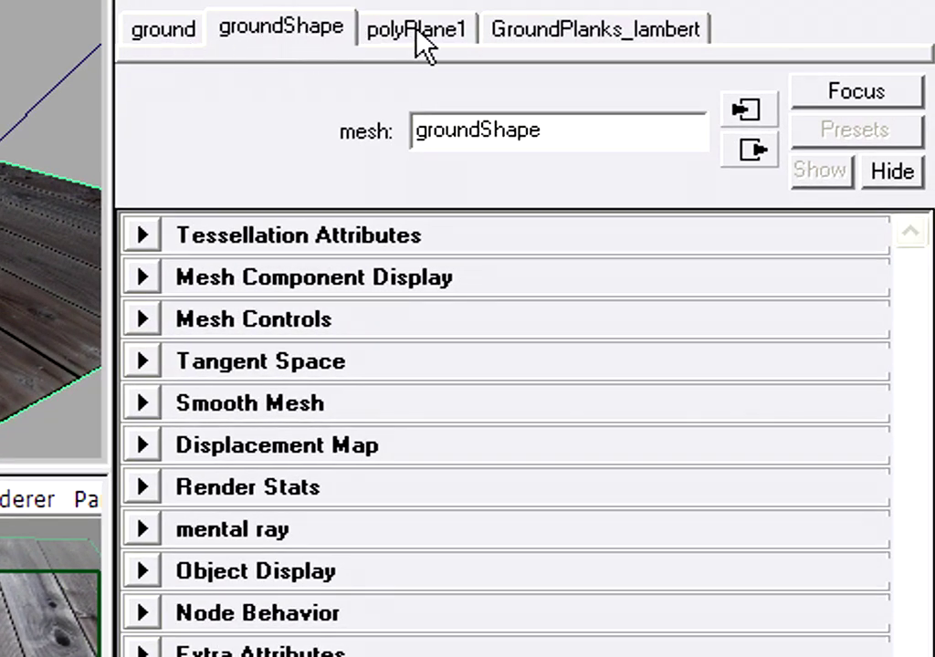
pyautogui.click(669, 29)
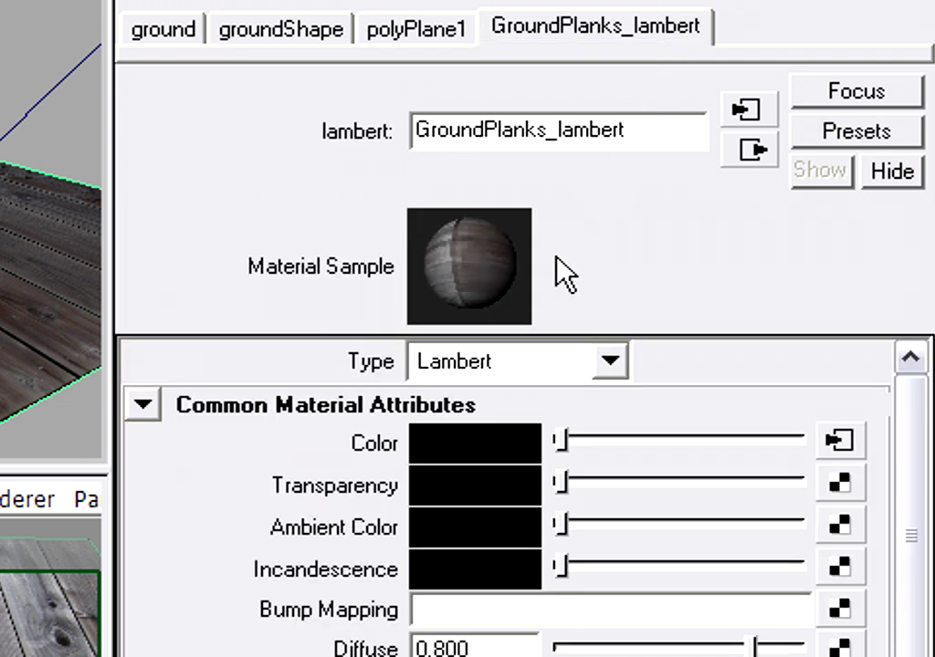
pyautogui.click(841, 610)
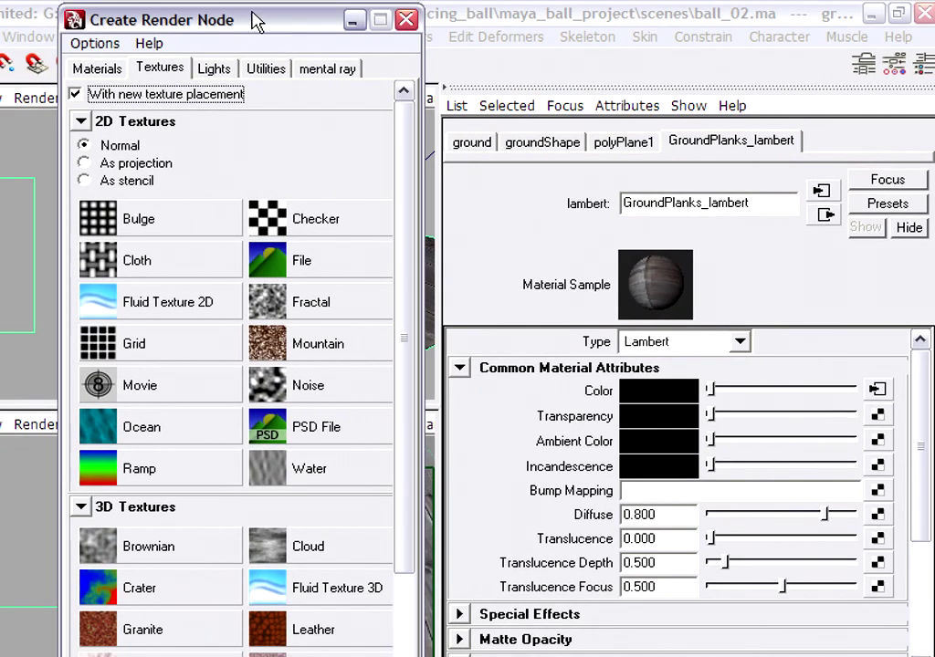
# Add a File texture loading Ross_wood_planks_weathered_bump_1024.png as the floor's bump map
pyautogui.click(308, 264)
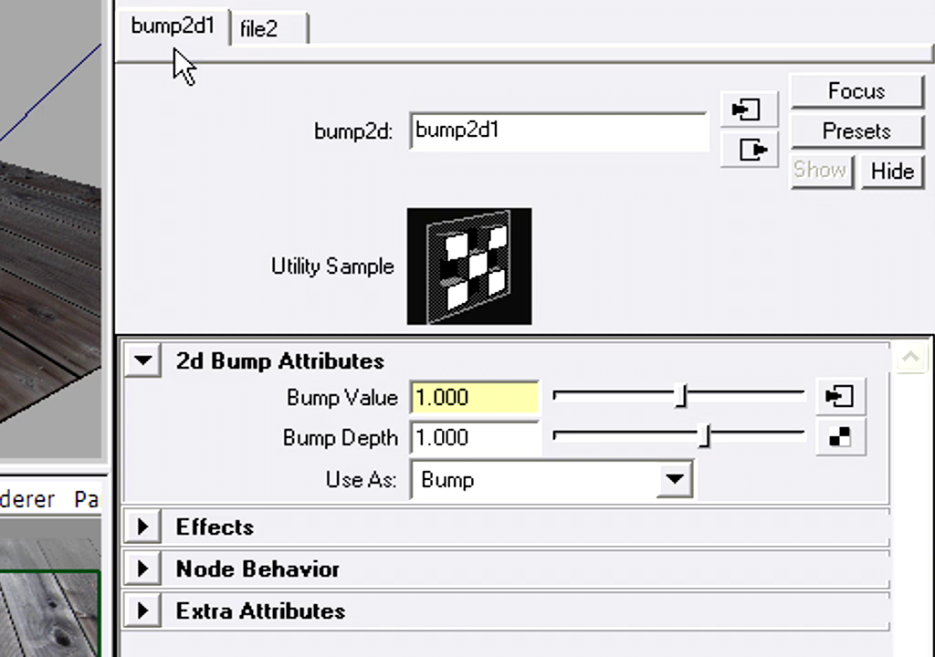
pyautogui.click(289, 28)
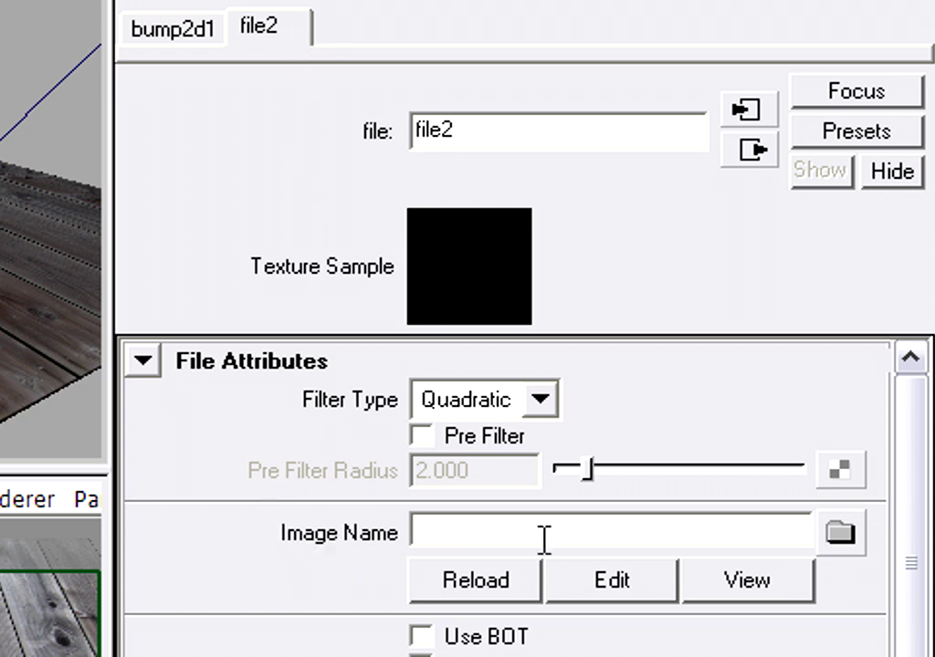
pyautogui.click(840, 533)
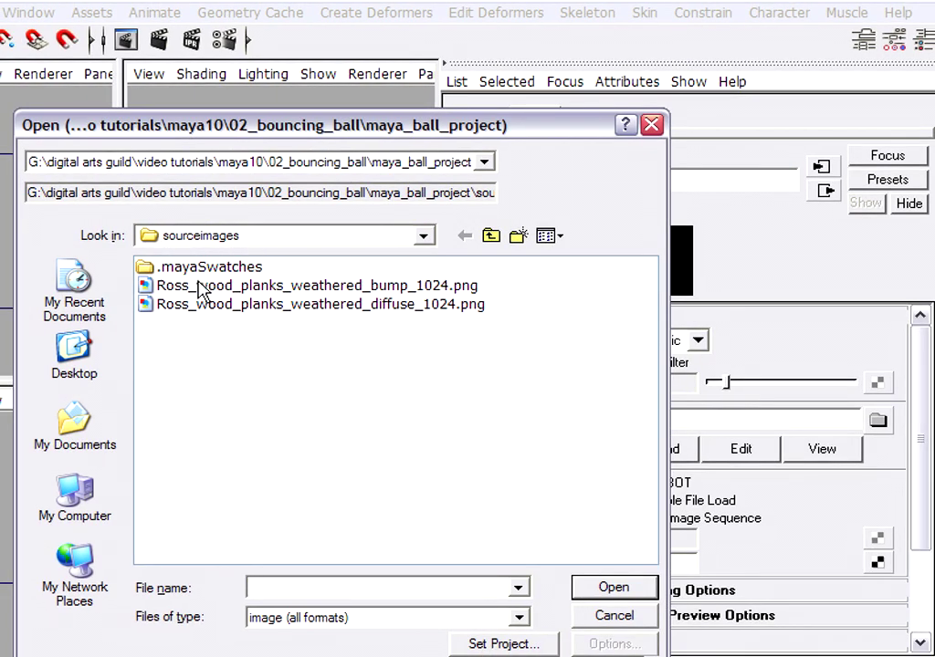
pyautogui.click(160, 287)
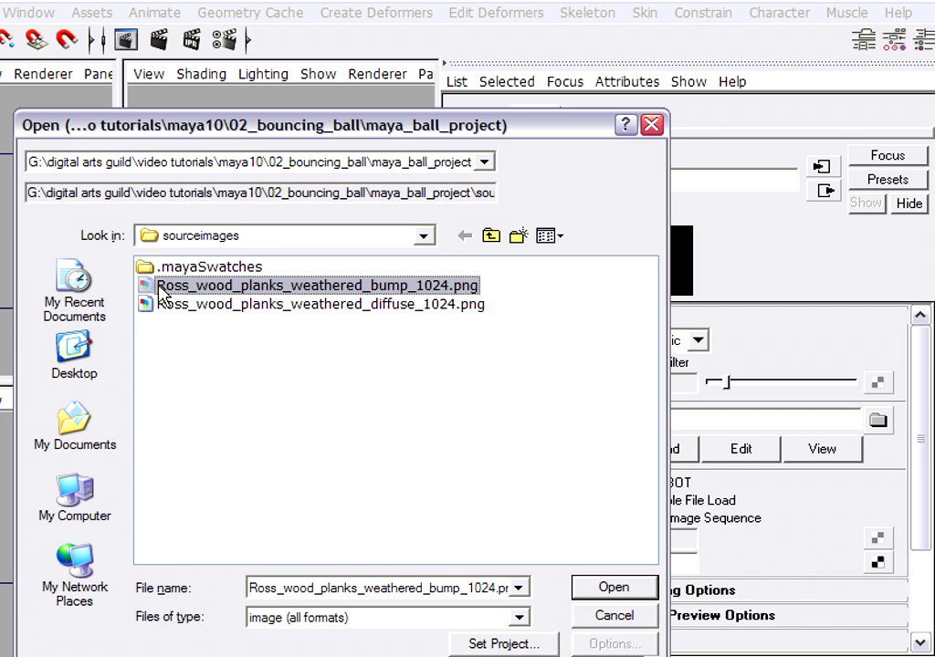
pyautogui.click(595, 589)
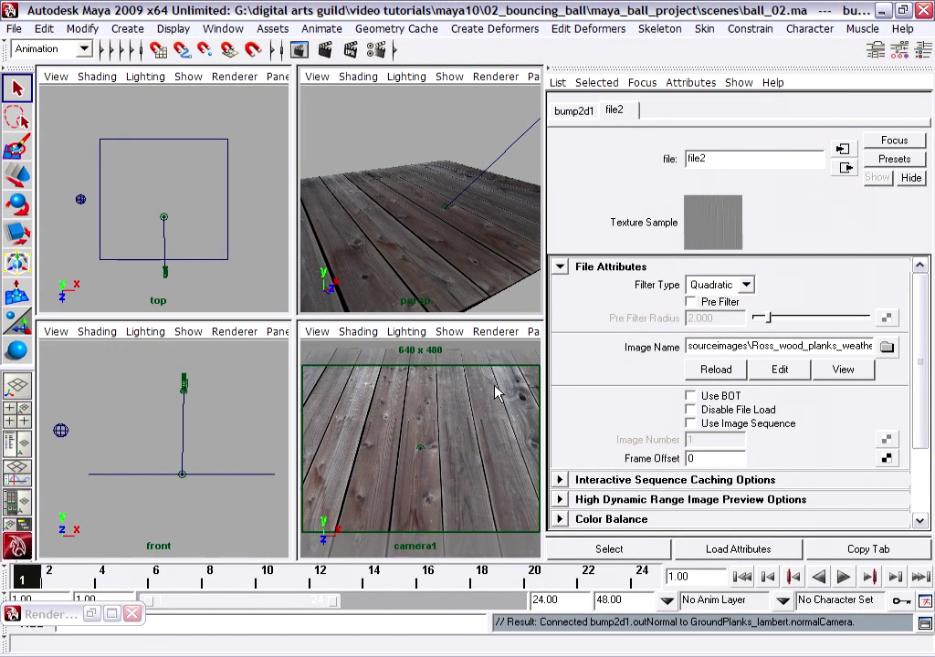
# Re-render camera1 with the bump, compare with the earlier render, and keep the new image
pyautogui.click(92, 615)
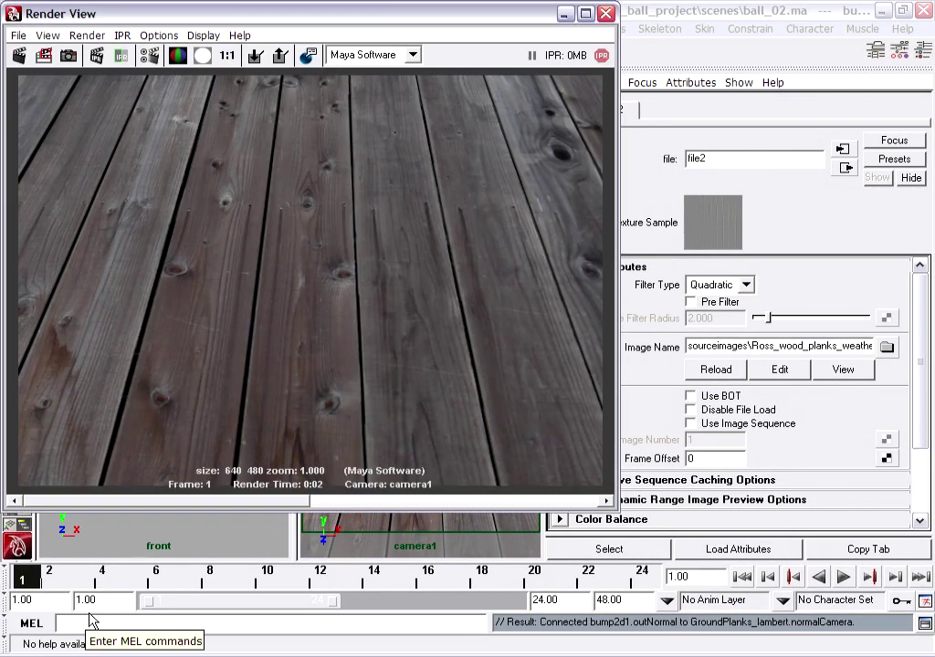
pyautogui.click(19, 56)
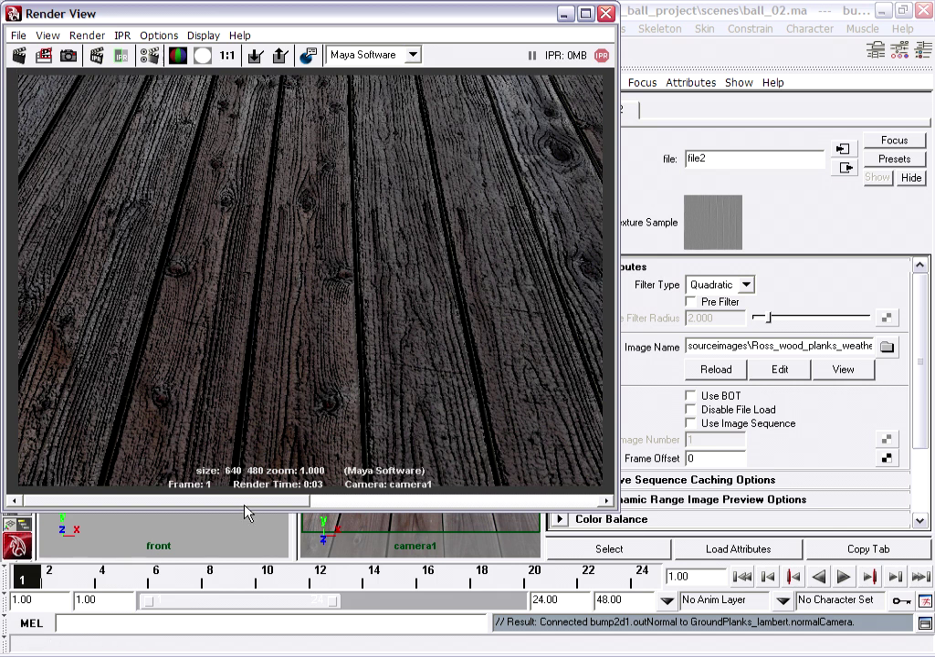
pyautogui.moveTo(259, 504)
pyautogui.mouseDown()
pyautogui.moveTo(567, 502)
pyautogui.moveTo(257, 498)
pyautogui.mouseUp()
pyautogui.moveTo(253, 508)
pyautogui.mouseDown()
pyautogui.moveTo(518, 503)
pyautogui.moveTo(244, 508)
pyautogui.mouseUp()
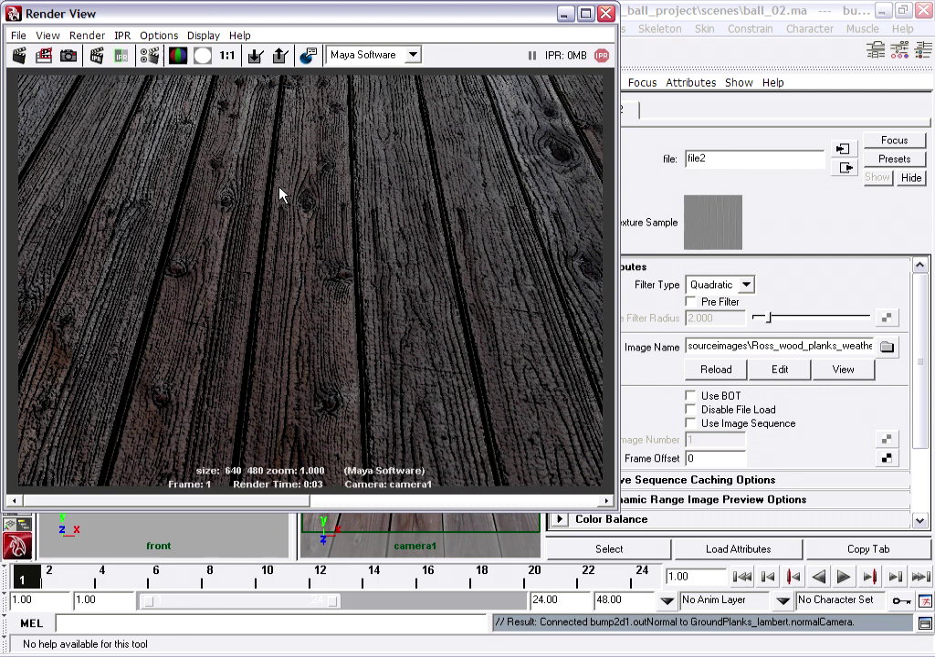
pyautogui.click(258, 57)
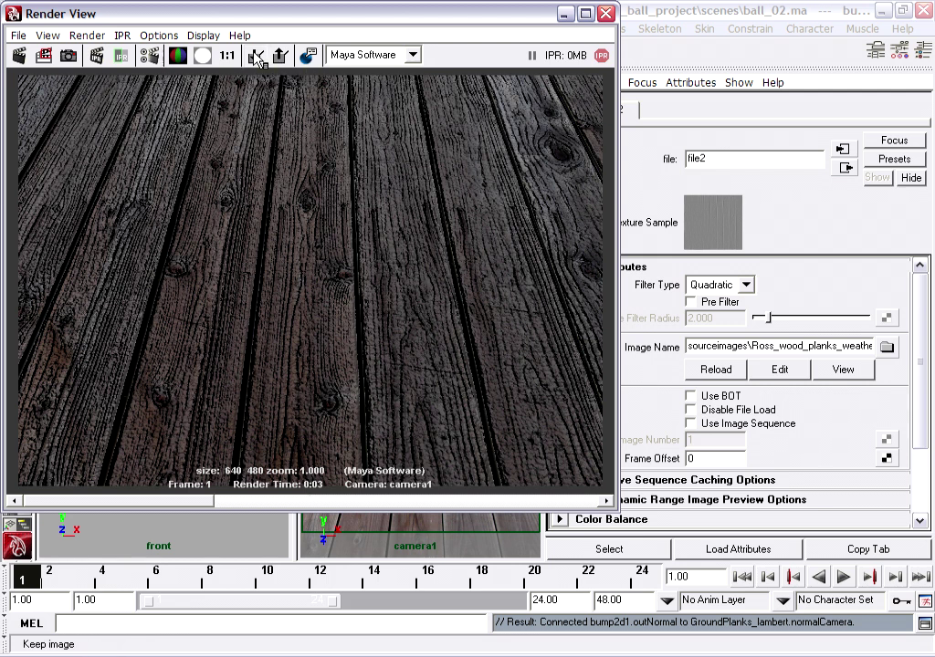
# Set bump2d1's Bump Depth to 0.2
pyautogui.click(565, 14)
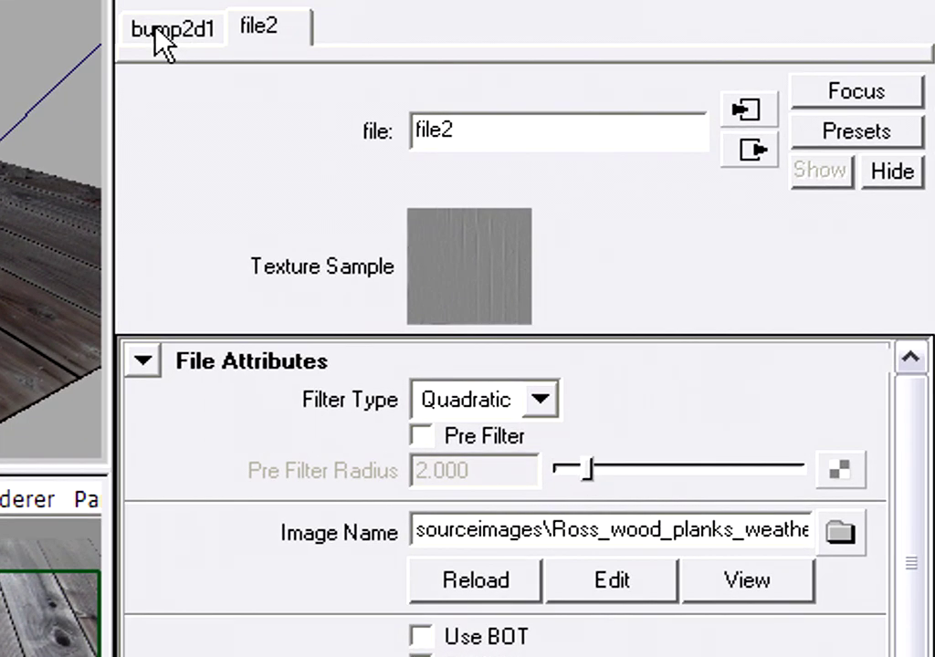
pyautogui.click(157, 30)
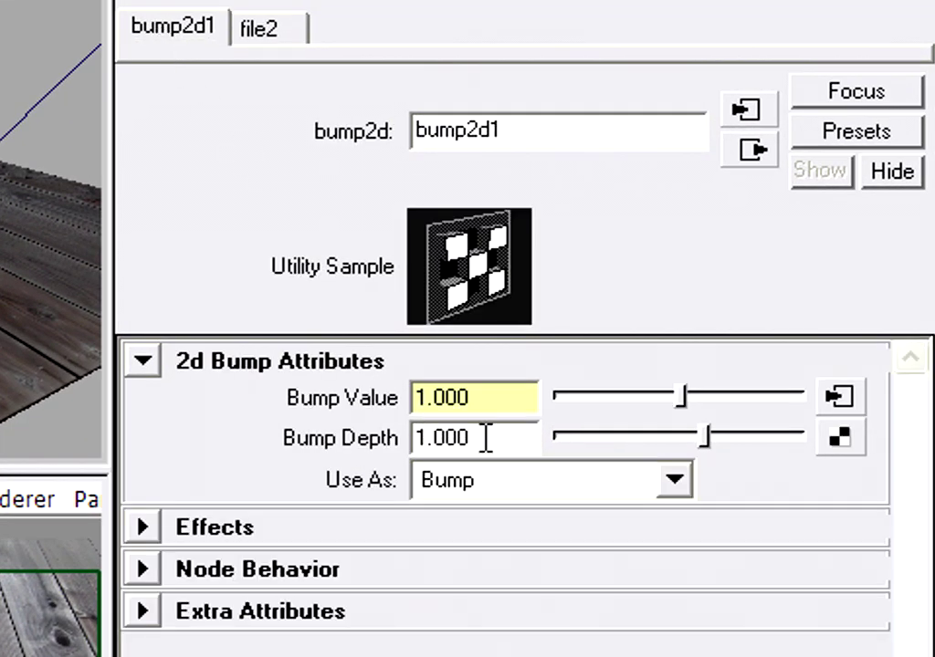
pyautogui.moveTo(487, 438); pyautogui.dragTo(229, 451)
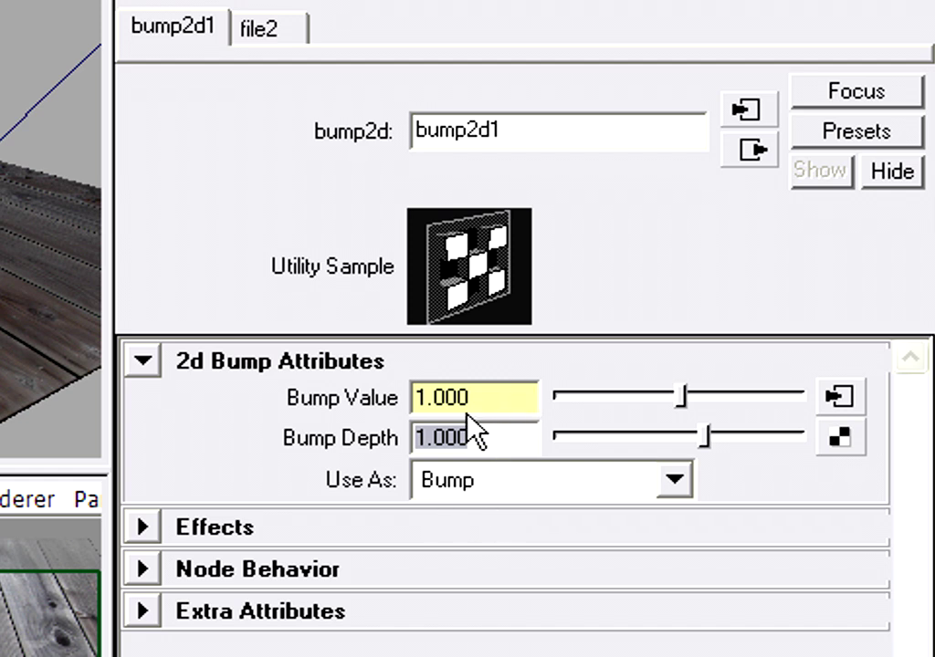
pyautogui.press('BackSpace')
pyautogui.write('0.2')
pyautogui.press('Return')
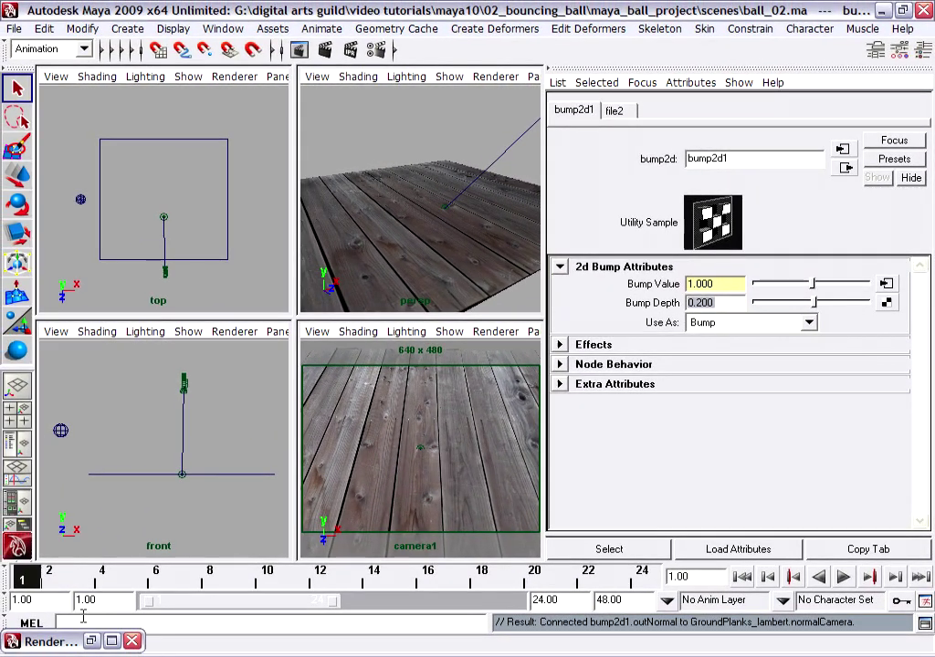
# Re-render with the 0.2 bump depth and scroll the image history to compare renders
pyautogui.click(108, 642)
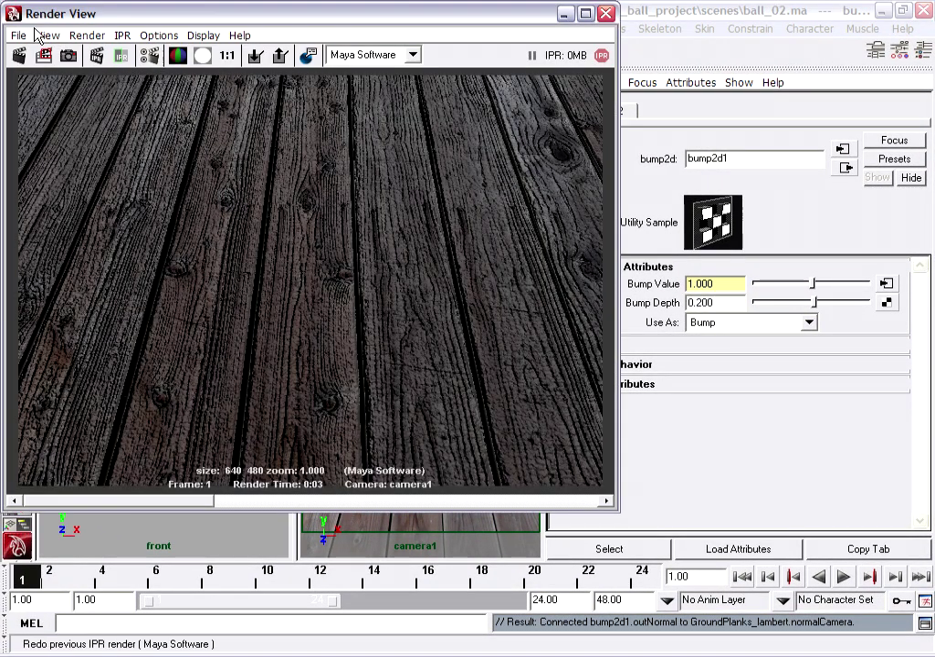
pyautogui.click(18, 55)
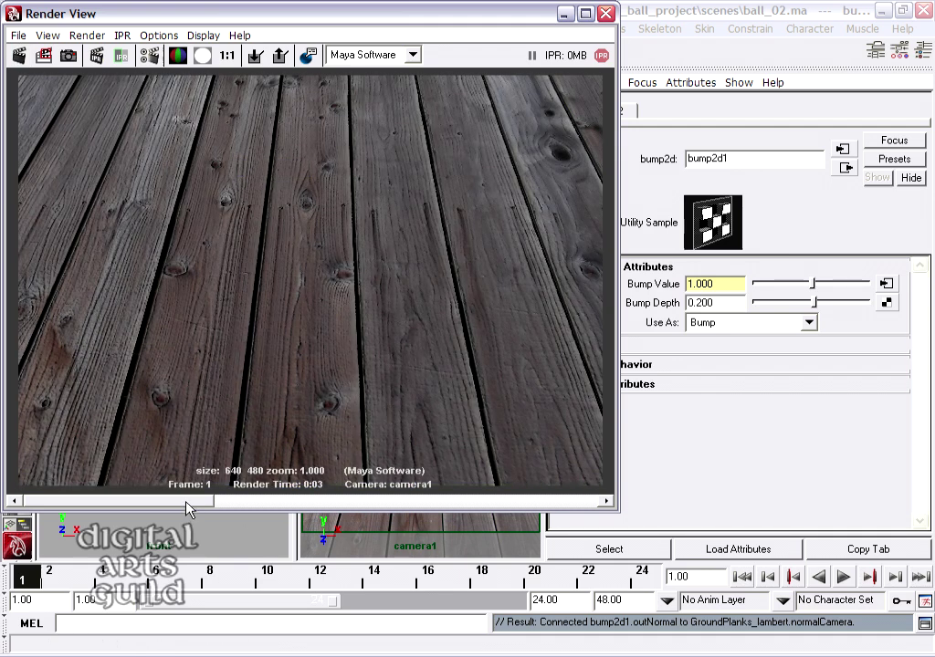
pyautogui.moveTo(188, 503); pyautogui.dragTo(637, 505)
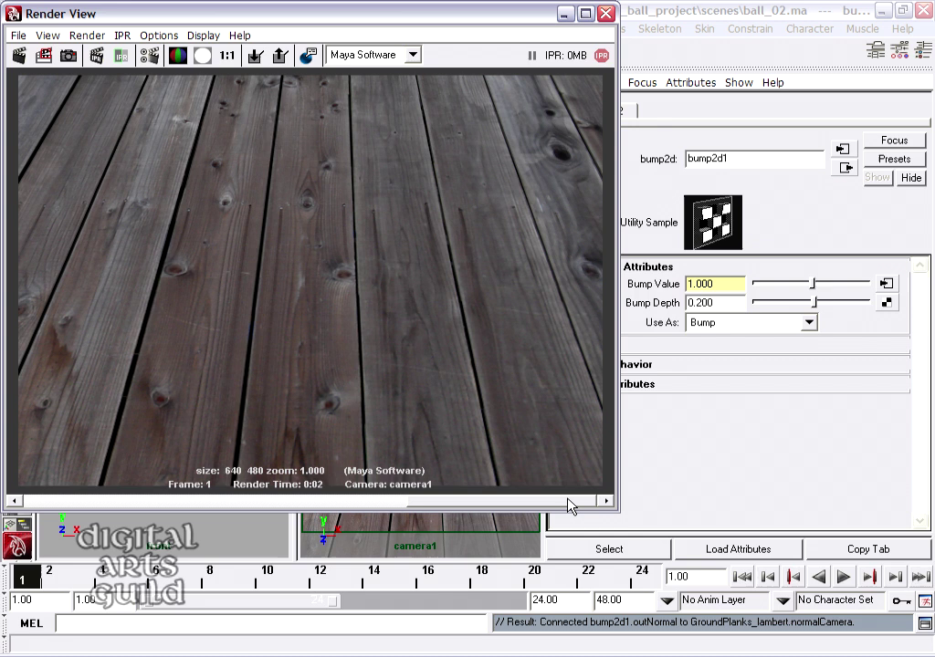
pyautogui.moveTo(568, 505); pyautogui.dragTo(402, 515)
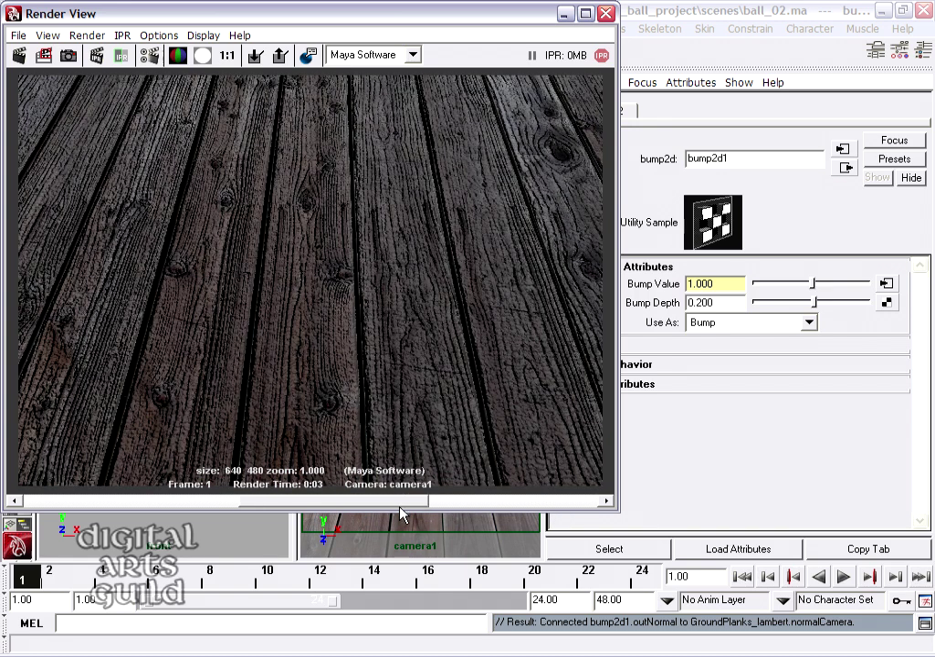
pyautogui.moveTo(402, 516); pyautogui.dragTo(165, 514)
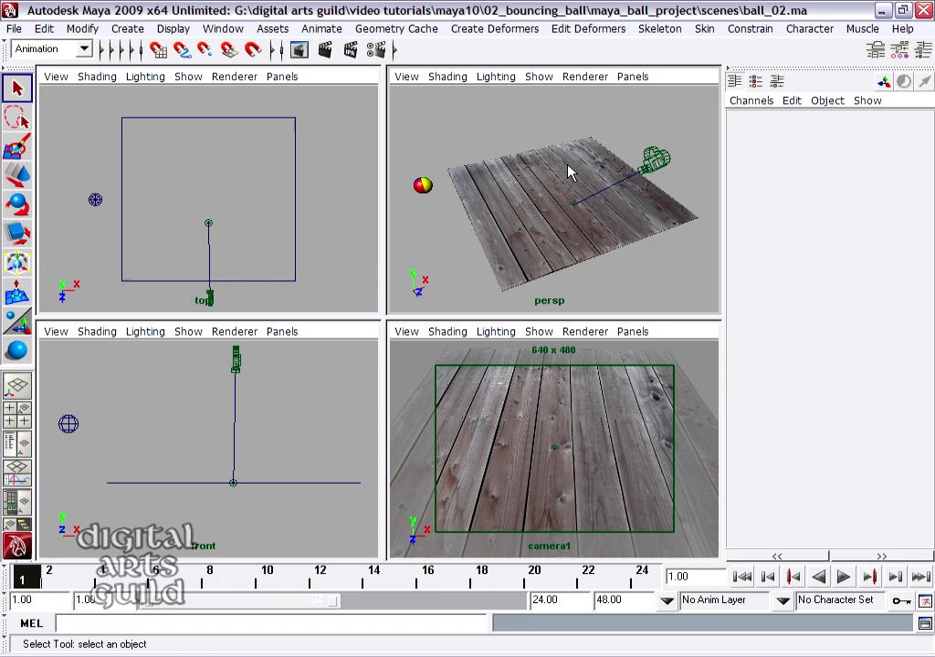
# Move the ball onto the plank floor inside camera1's frame, at translate 8.589, 16.532, 62.951
pyautogui.click(72, 432)
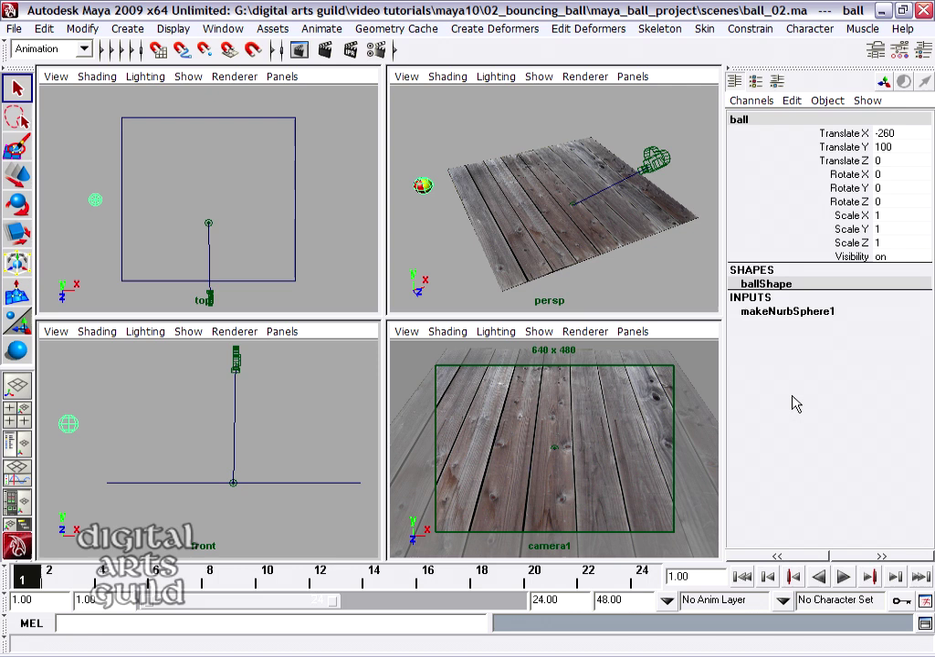
pyautogui.click(17, 174)
pyautogui.moveTo(148, 201); pyautogui.dragTo(261, 194)
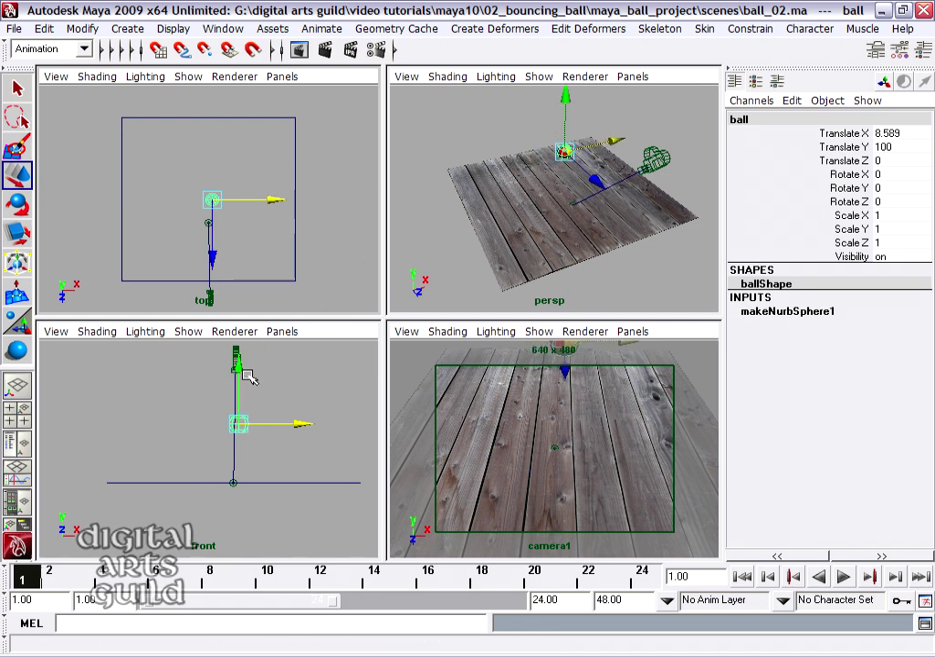
pyautogui.moveTo(241, 367); pyautogui.dragTo(244, 416)
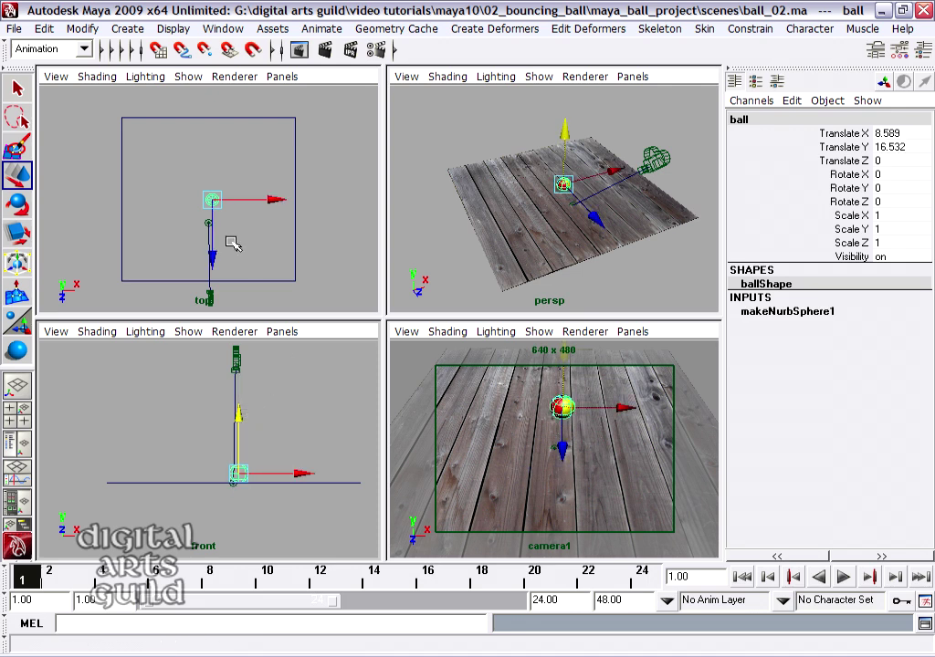
pyautogui.moveTo(216, 254); pyautogui.dragTo(225, 278)
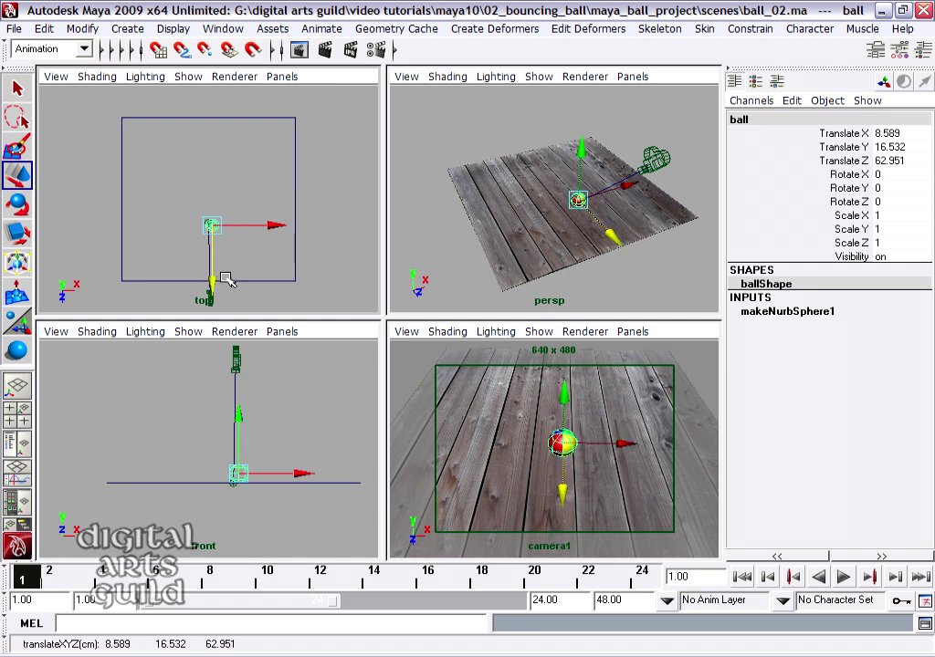
# Raise the ball near camera1's left frame edge, at translate -97.905, 48.192, 62.951
pyautogui.moveTo(303, 475); pyautogui.dragTo(208, 508)
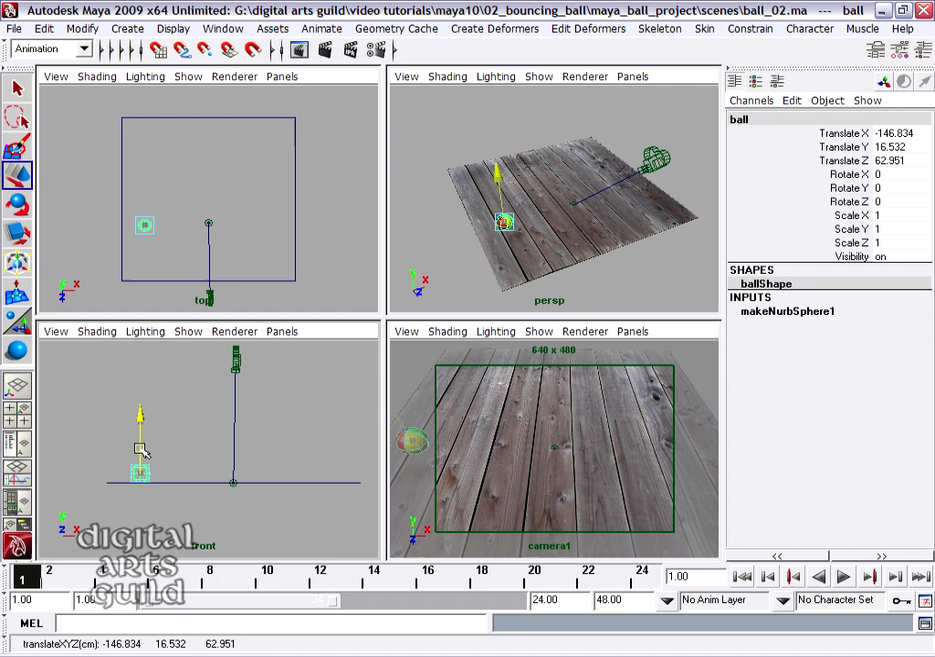
pyautogui.moveTo(139, 446); pyautogui.dragTo(171, 457)
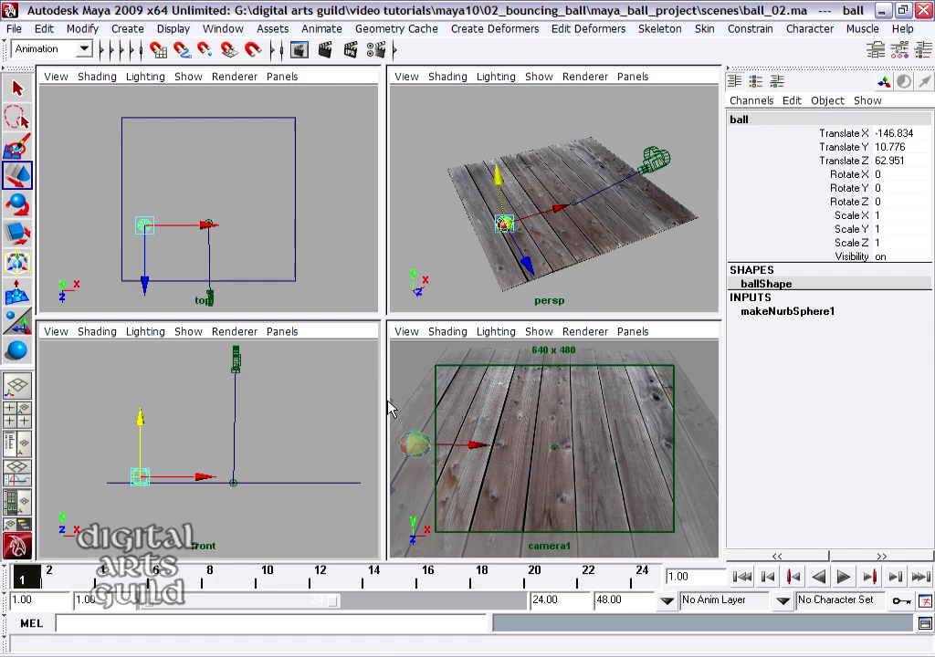
pyautogui.moveTo(207, 478); pyautogui.dragTo(230, 475)
pyautogui.moveTo(176, 450); pyautogui.dragTo(168, 400)
pyautogui.moveTo(233, 439); pyautogui.dragTo(212, 439)
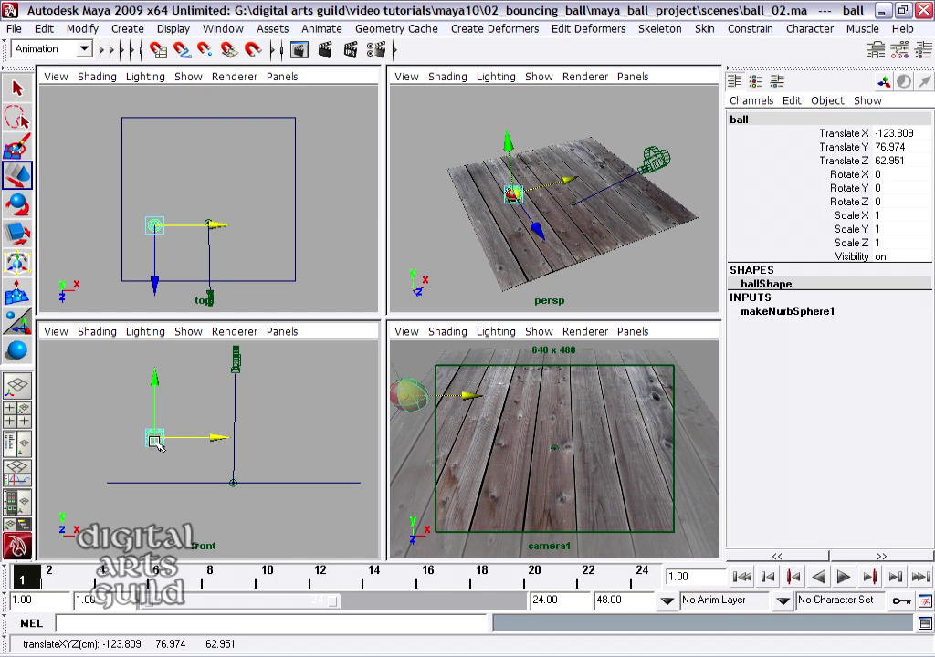
pyautogui.moveTo(155, 439); pyautogui.dragTo(172, 455)
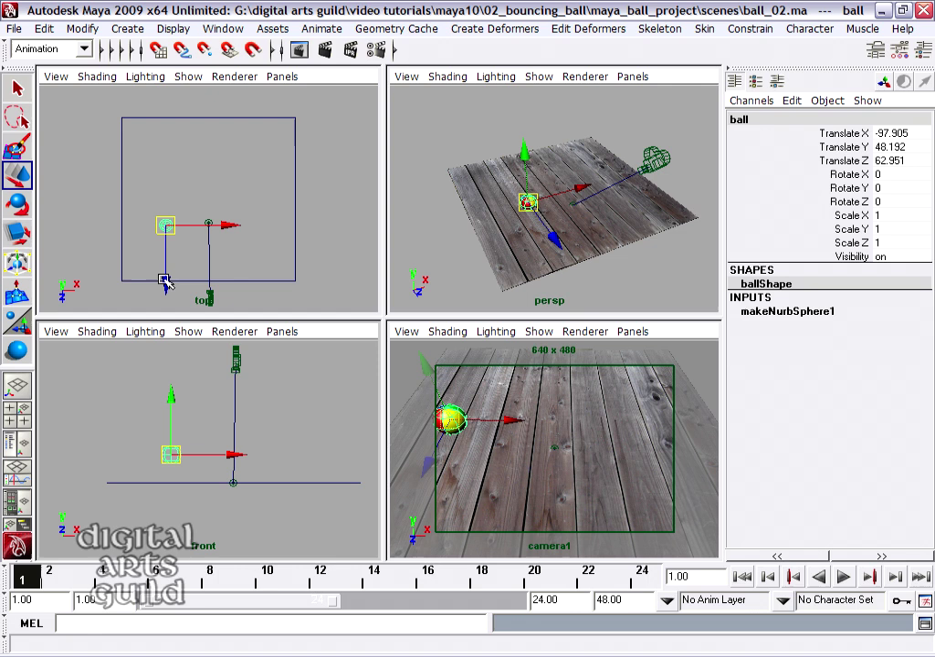
# Move the ball to translate -129.565, 76.974, 62.951, just outside the left frame edge
pyautogui.moveTo(172, 455)
pyautogui.mouseDown()
pyautogui.moveTo(198, 455)
pyautogui.moveTo(231, 474)
pyautogui.moveTo(308, 442)
pyautogui.moveTo(231, 477)
pyautogui.moveTo(142, 434)
pyautogui.moveTo(203, 474)
pyautogui.moveTo(344, 455)
pyautogui.moveTo(260, 470)
pyautogui.moveTo(155, 450)
pyautogui.mouseUp()
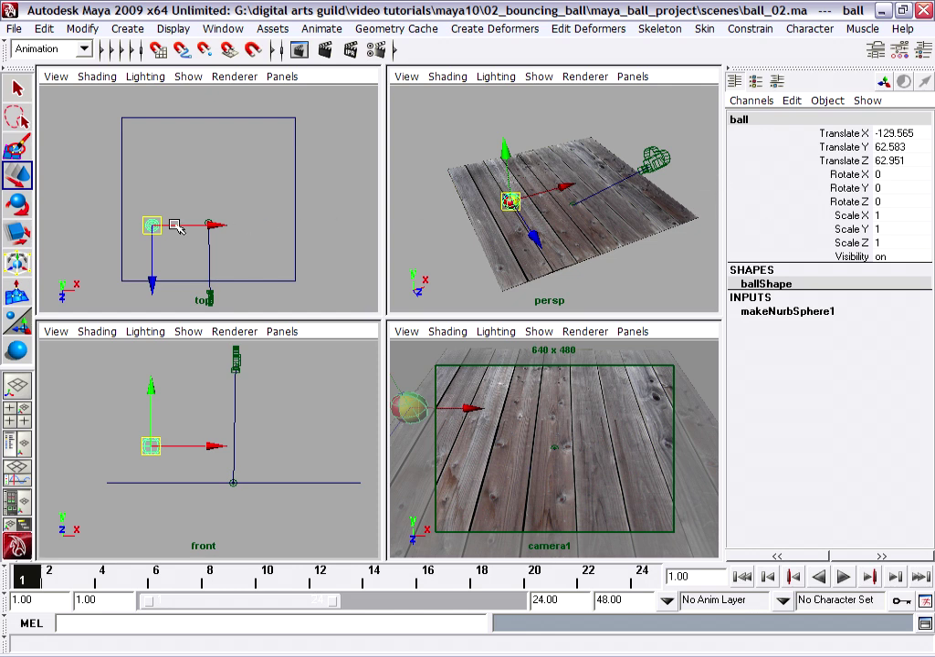
pyautogui.moveTo(178, 228)
pyautogui.mouseDown()
pyautogui.moveTo(287, 226)
pyautogui.moveTo(175, 250)
pyautogui.mouseUp()
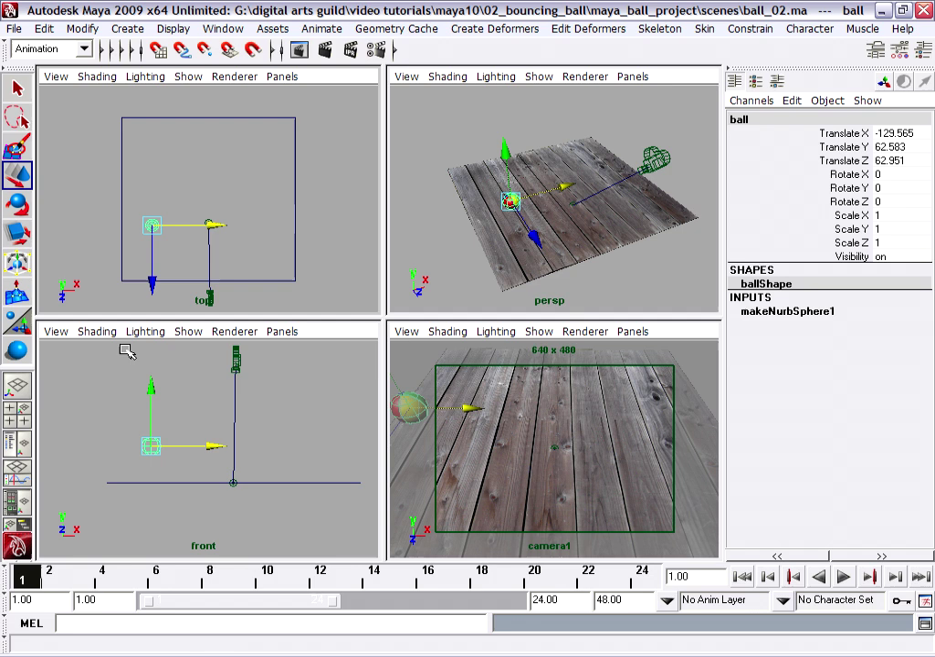
pyautogui.moveTo(151, 386)
pyautogui.mouseDown()
pyautogui.moveTo(152, 375)
pyautogui.moveTo(161, 415)
pyautogui.moveTo(153, 375)
pyautogui.moveTo(162, 390)
pyautogui.moveTo(151, 383)
pyautogui.mouseUp()
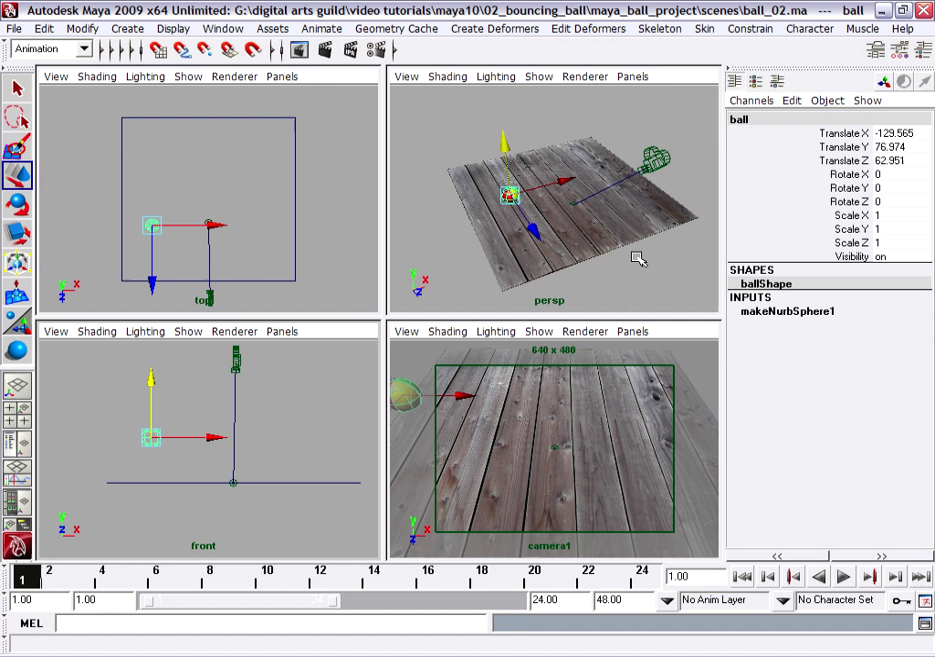
# Frame the ball in the persp view and rotate it to 63.349, -33.774, -33.09
pyautogui.keyDown('alt'); pyautogui.moveTo(637, 260); pyautogui.dragTo(565, 259); pyautogui.keyUp('alt')
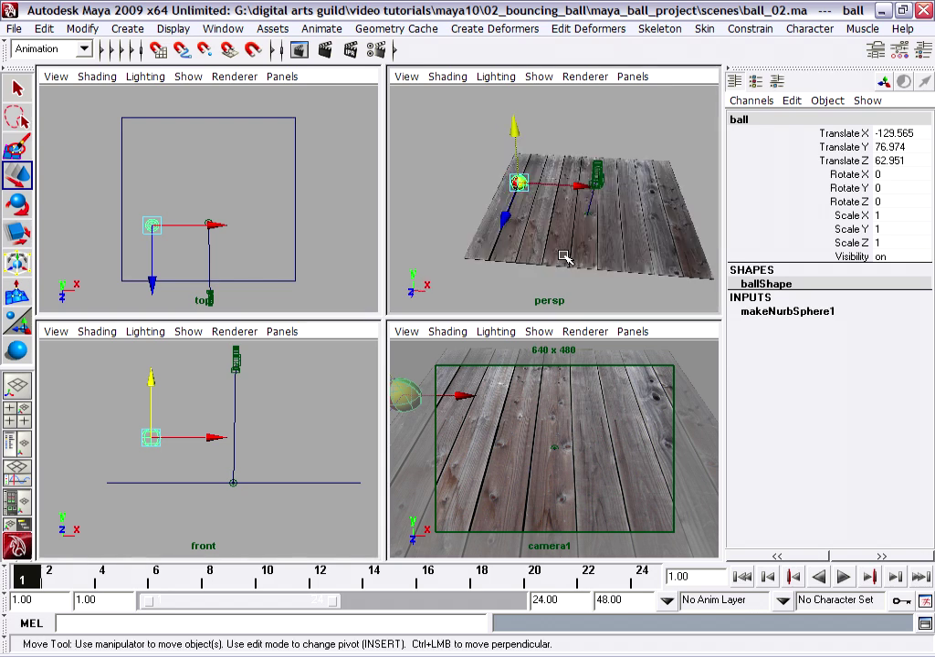
pyautogui.press('f')
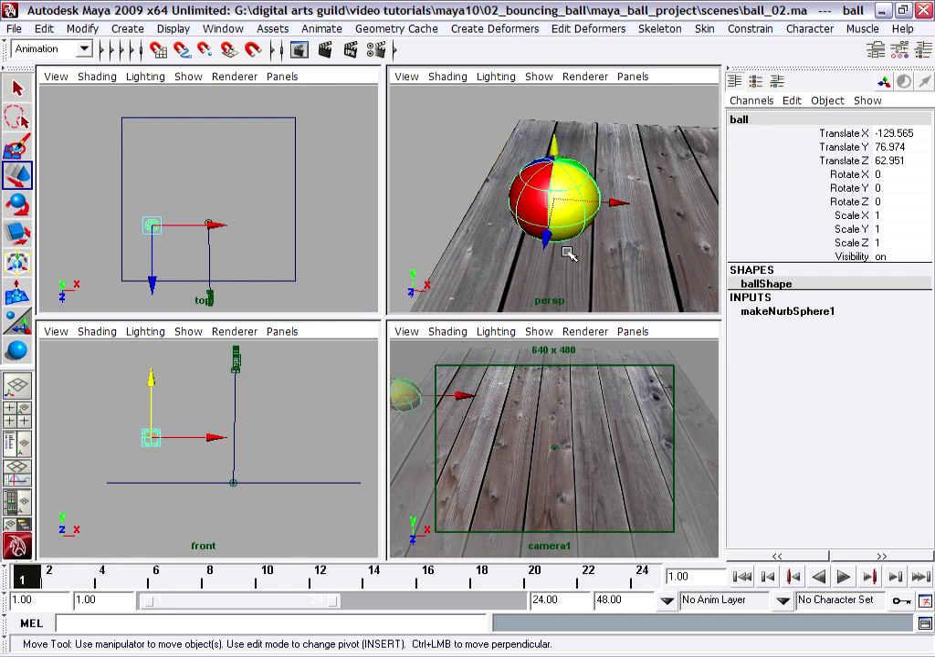
pyautogui.keyDown('alt'); pyautogui.moveTo(642, 252); pyautogui.dragTo(612, 240); pyautogui.keyUp('alt')
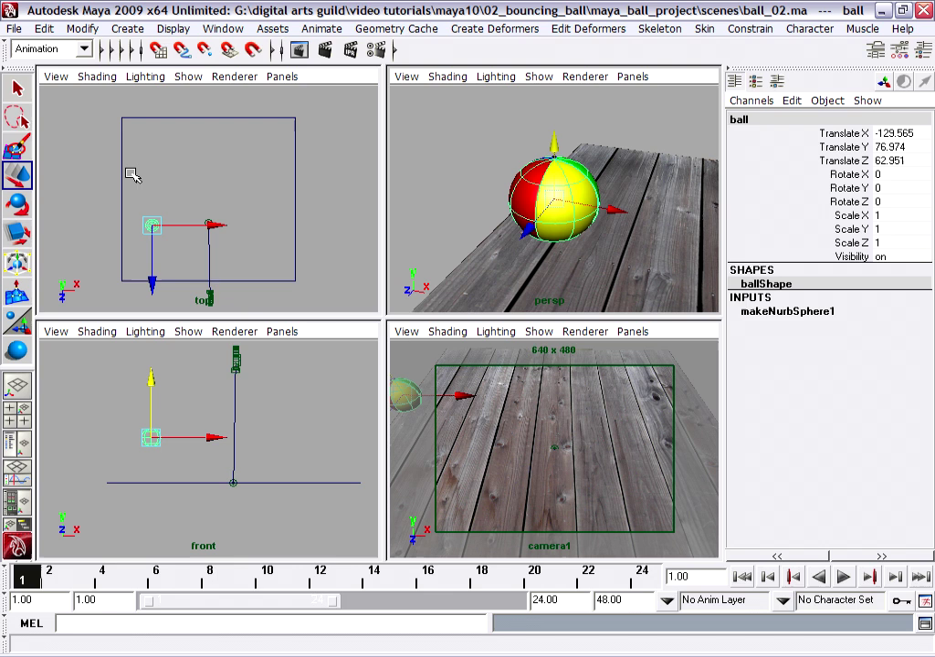
pyautogui.press('e')
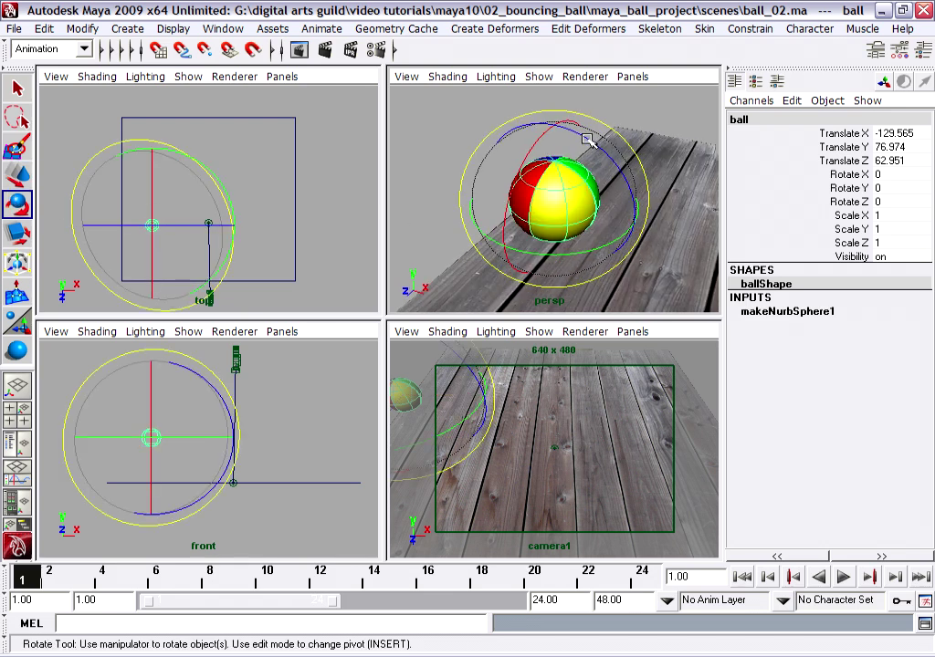
pyautogui.moveTo(590, 138); pyautogui.dragTo(618, 174)
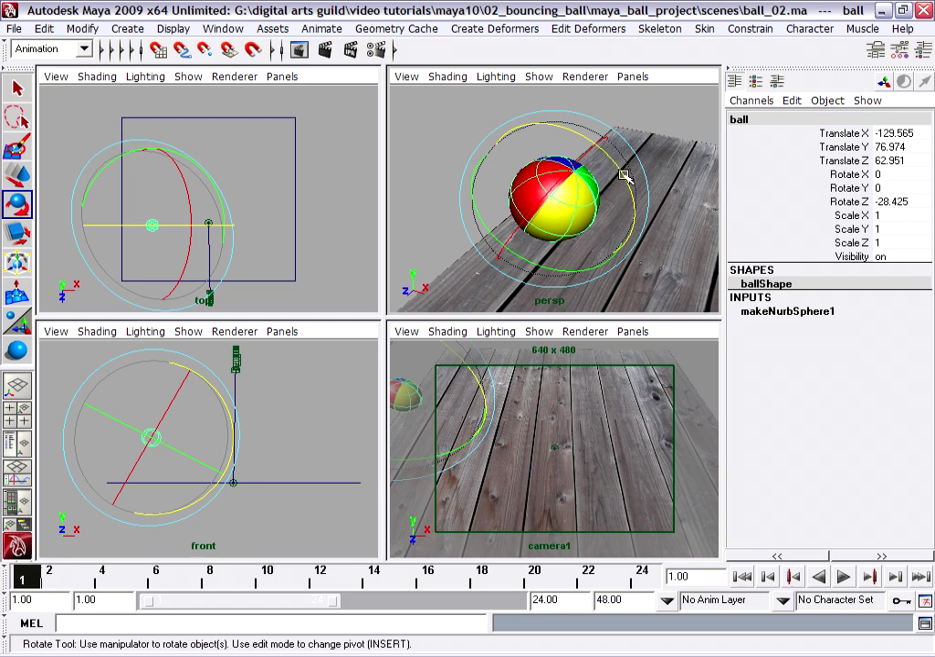
pyautogui.moveTo(623, 177); pyautogui.dragTo(518, 166)
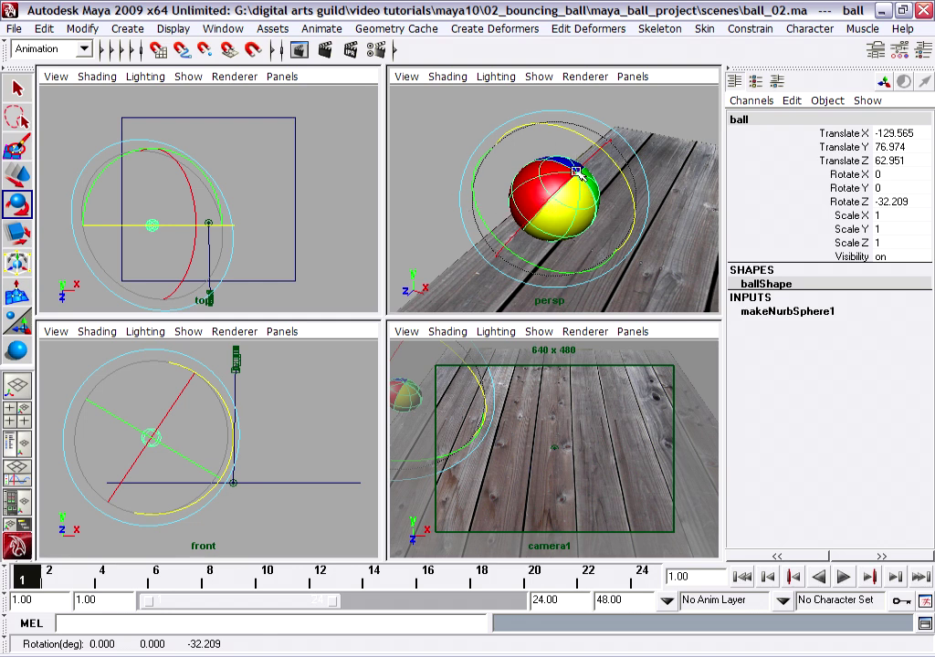
pyautogui.moveTo(565, 155); pyautogui.dragTo(485, 198)
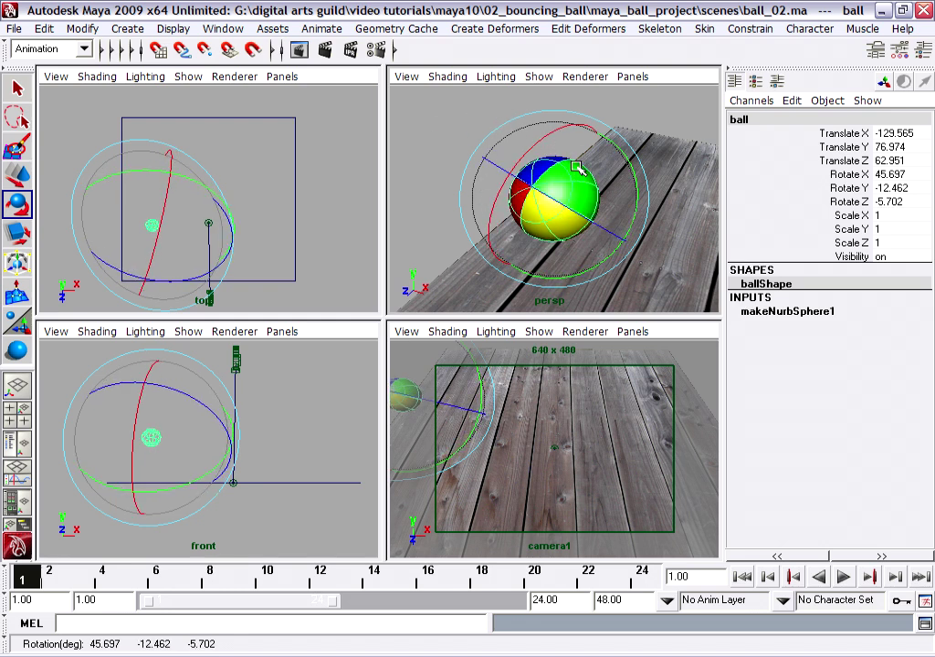
pyautogui.moveTo(559, 179); pyautogui.dragTo(534, 218)
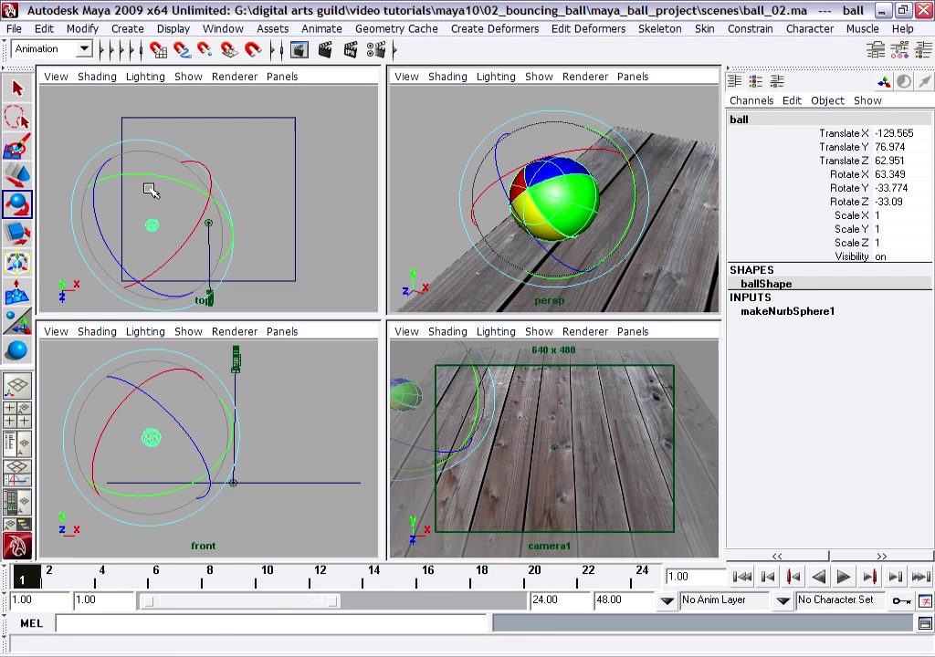
# Set the Rotate tool to World axes and spin the ball to 97.301, -34.743, -176.604
pyautogui.doubleClick(19, 207)
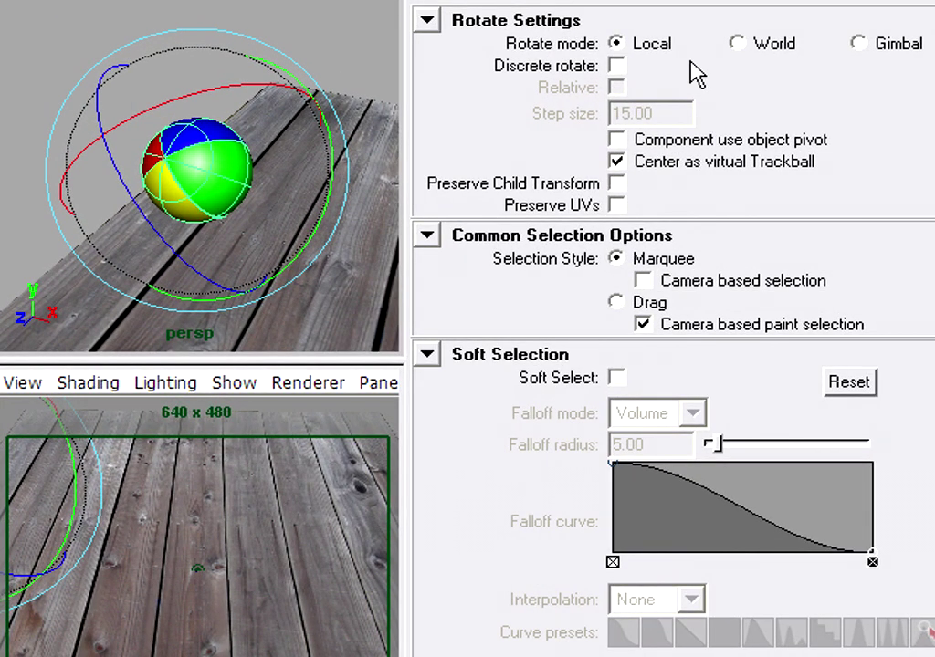
pyautogui.click(742, 43)
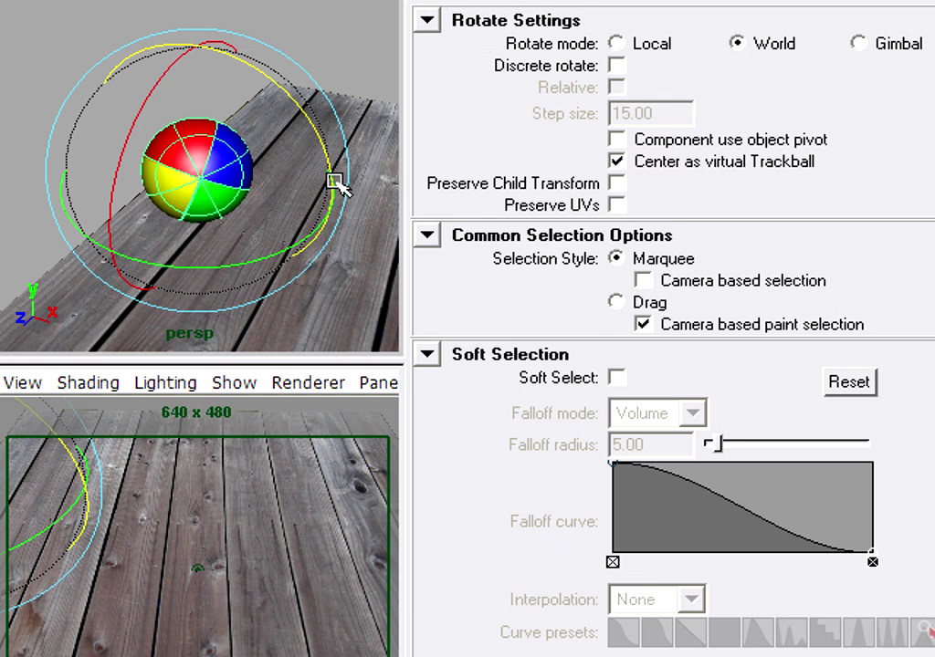
pyautogui.moveTo(335, 181)
pyautogui.mouseDown()
pyautogui.moveTo(309, 132)
pyautogui.moveTo(203, 45)
pyautogui.moveTo(298, 130)
pyautogui.moveTo(354, 203)
pyautogui.moveTo(199, 35)
pyautogui.moveTo(359, 199)
pyautogui.moveTo(194, 34)
pyautogui.moveTo(344, 196)
pyautogui.moveTo(150, 23)
pyautogui.moveTo(334, 171)
pyautogui.moveTo(261, 75)
pyautogui.moveTo(312, 106)
pyautogui.moveTo(338, 184)
pyautogui.mouseUp()
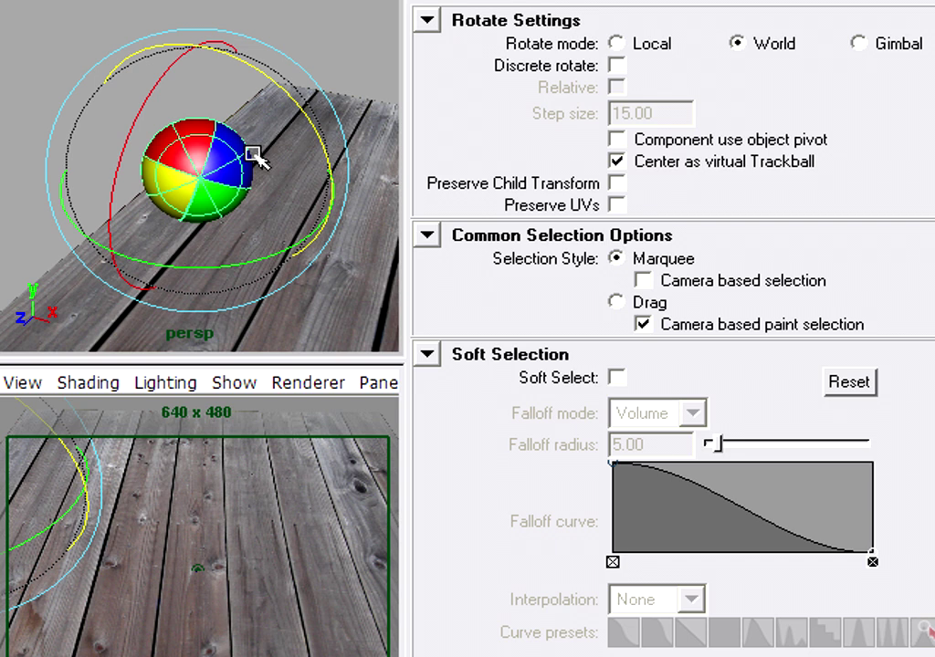
pyautogui.moveTo(255, 152); pyautogui.dragTo(230, 157)
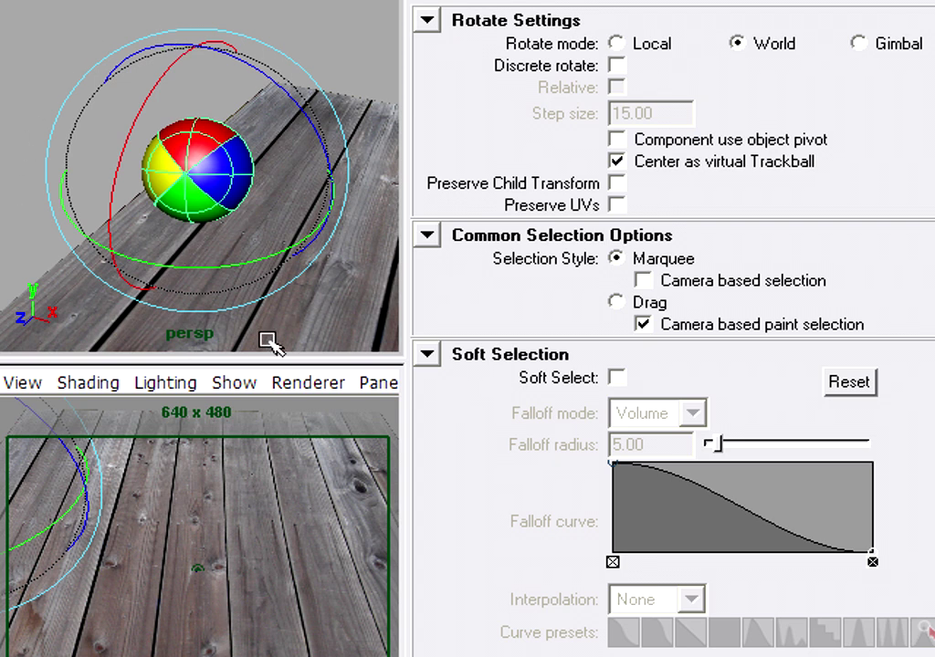
pyautogui.moveTo(323, 125); pyautogui.dragTo(375, 263)
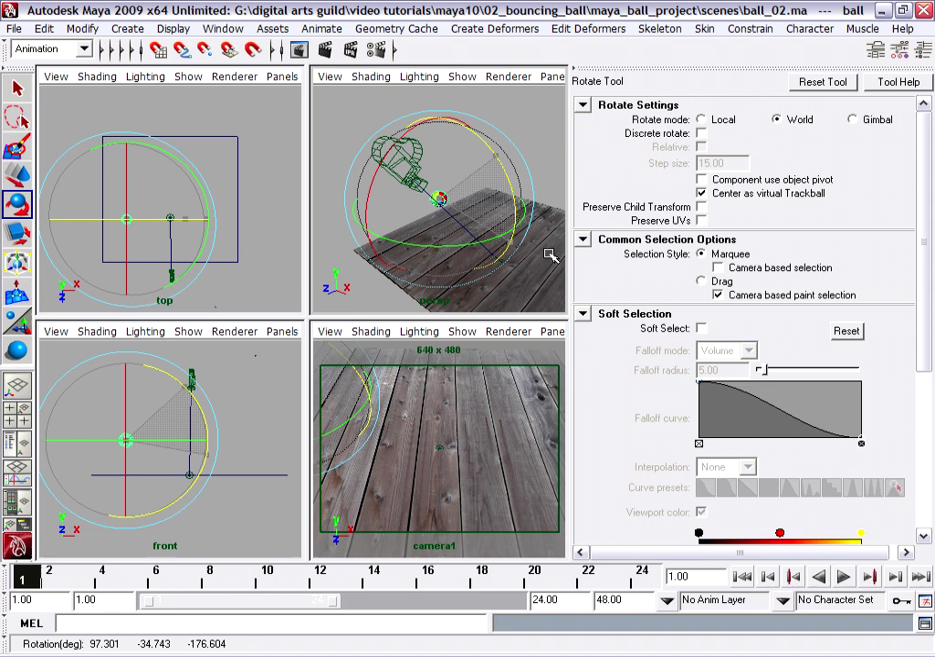
# Tumble the ball to a new arbitrary angle and check it in the perspective view
pyautogui.moveTo(550, 256); pyautogui.dragTo(639, 137)
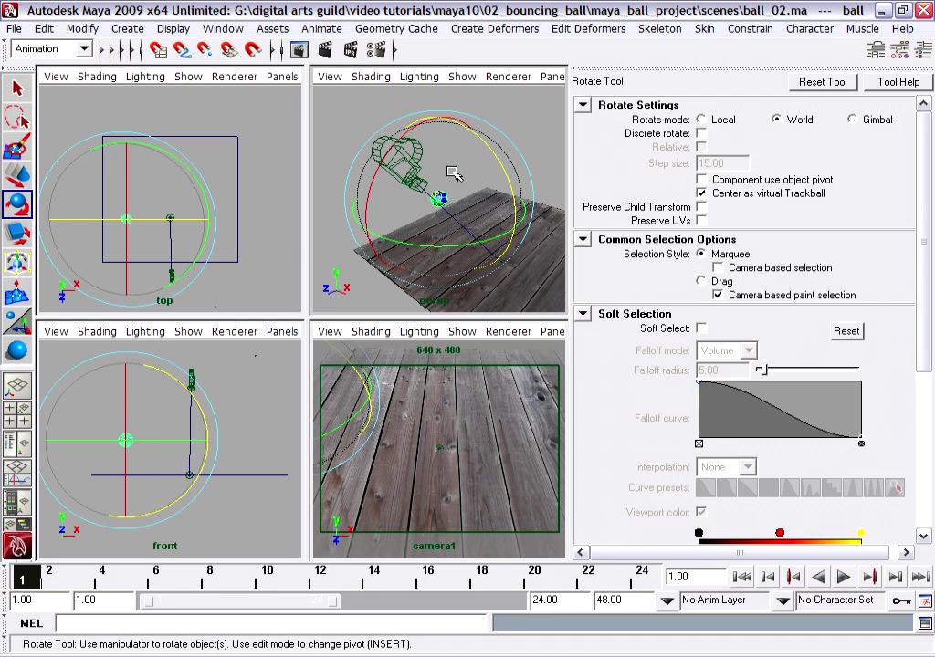
pyautogui.press('space')
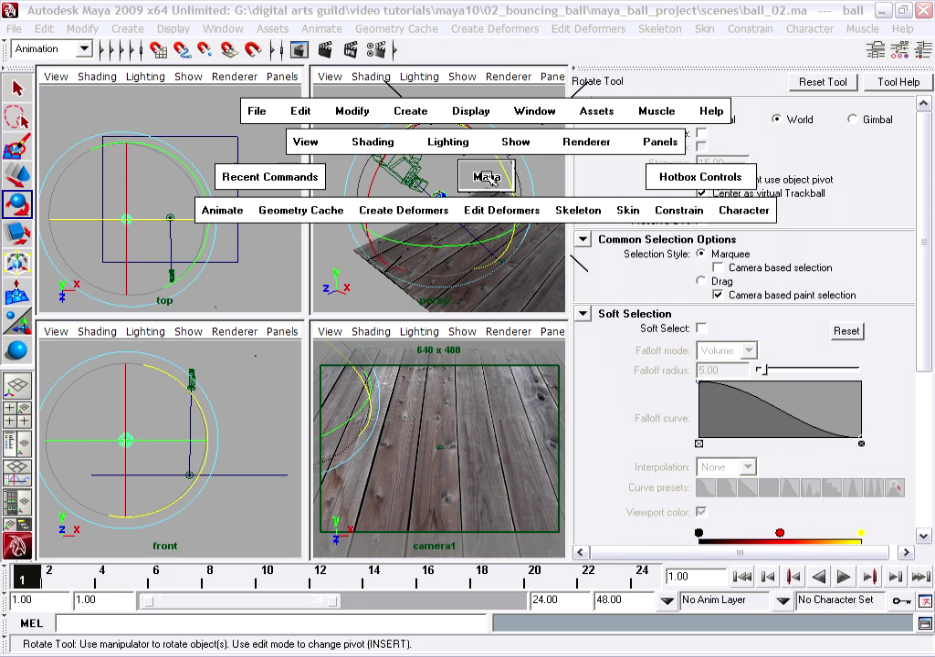
pyautogui.keyDown('alt'); pyautogui.moveTo(457, 247); pyautogui.dragTo(228, 255); pyautogui.keyUp('alt')
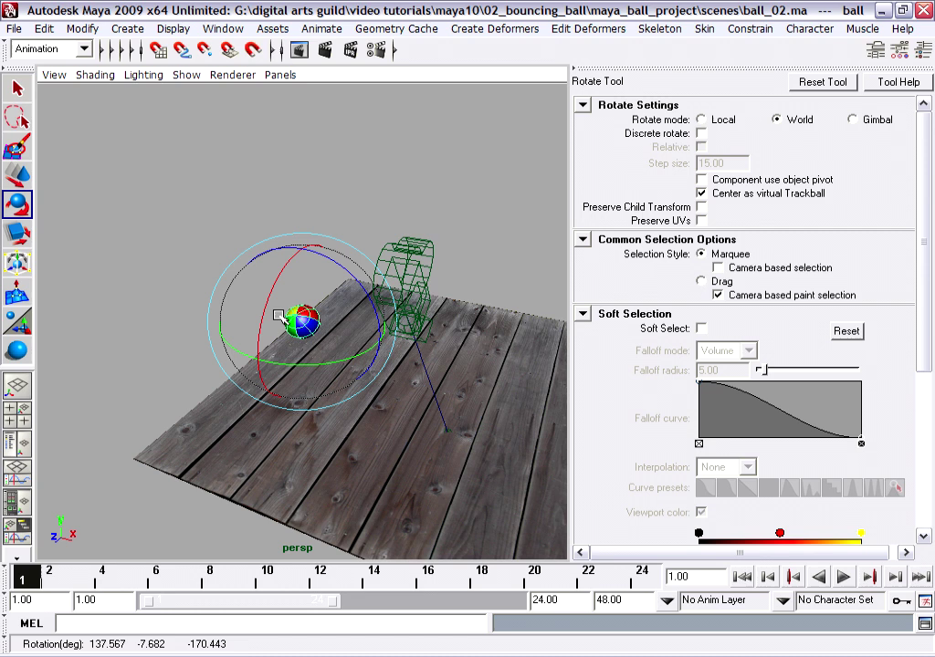
pyautogui.press('space')
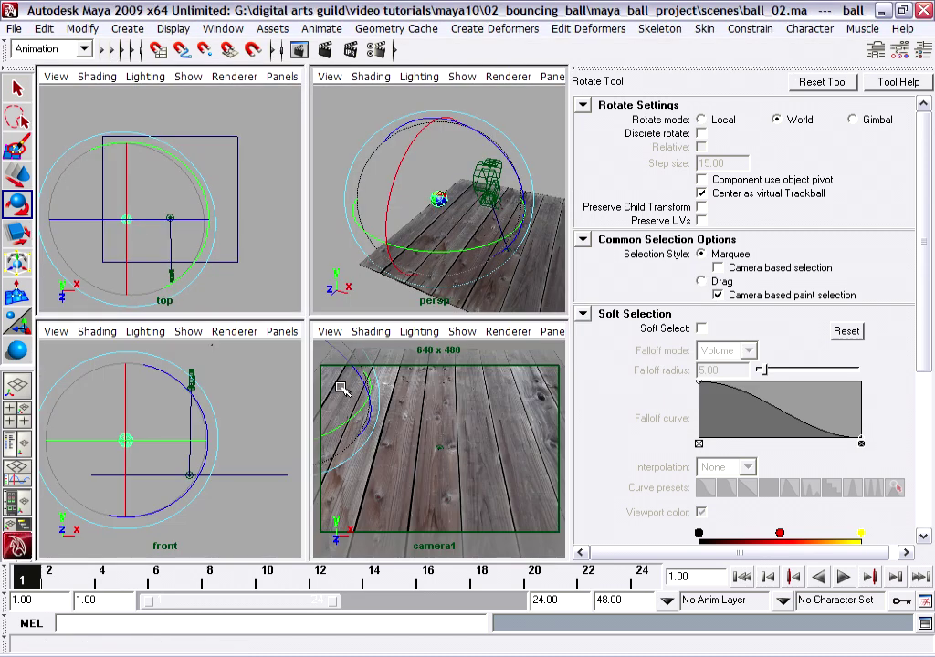
# Move the ball along X until it sits just outside camera1's frame
pyautogui.press('w')
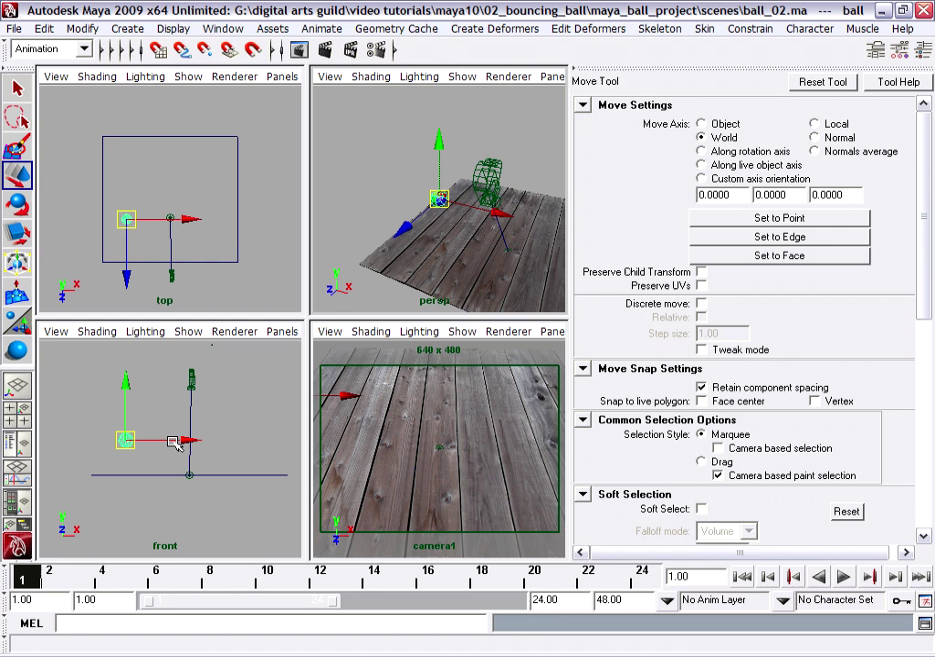
pyautogui.moveTo(178, 444)
pyautogui.mouseDown()
pyautogui.moveTo(198, 442)
pyautogui.moveTo(180, 443)
pyautogui.mouseUp()
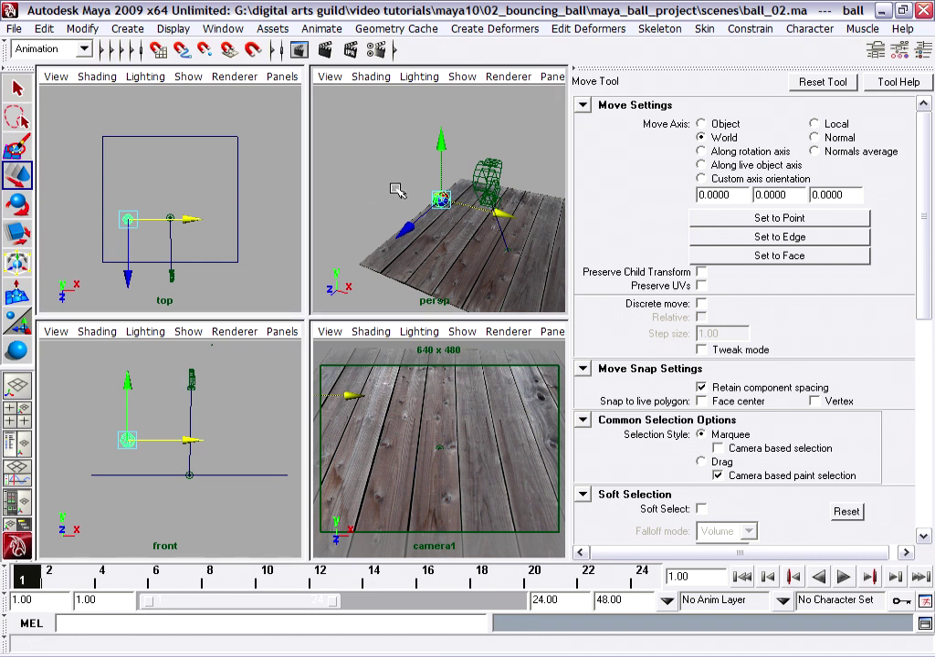
pyautogui.press('space')
pyautogui.keyDown('alt'); pyautogui.moveTo(397, 190); pyautogui.dragTo(402, 250, button='right'); pyautogui.keyUp('alt')
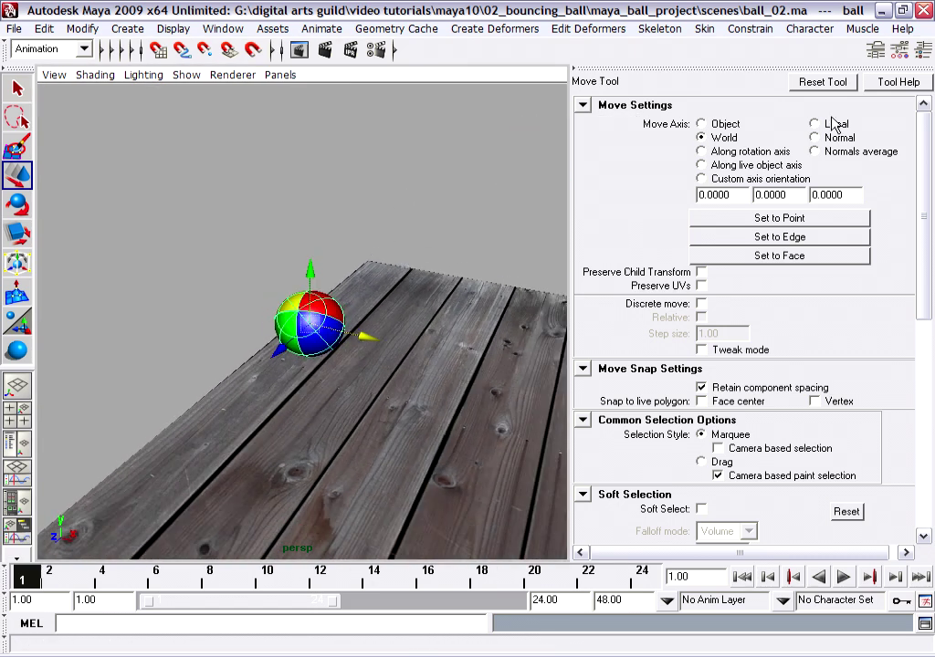
# Set the Rotate tool to Local axis mode and return to the four-view layout
pyautogui.click(20, 206)
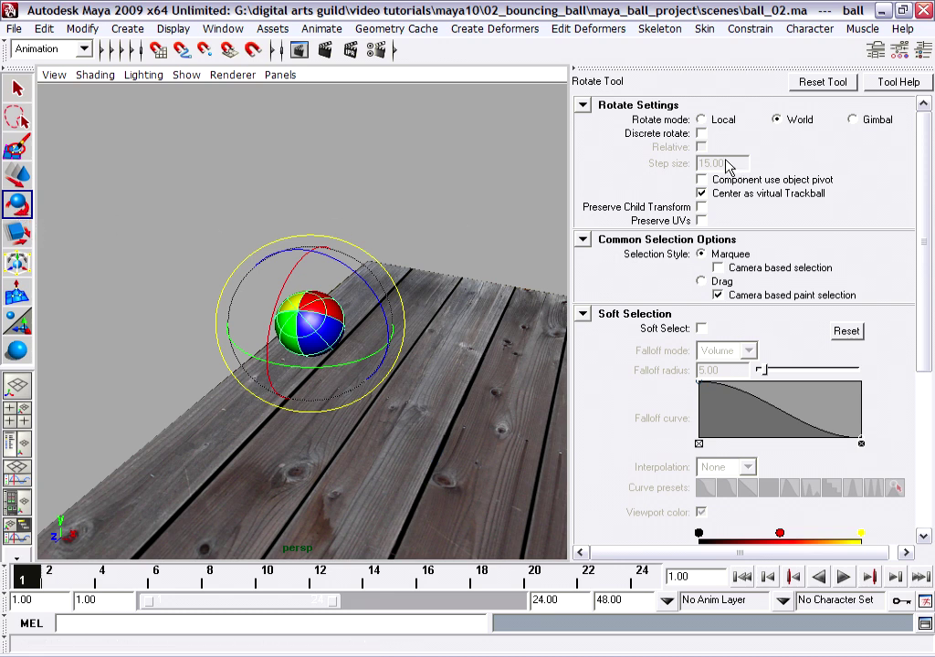
pyautogui.click(701, 119)
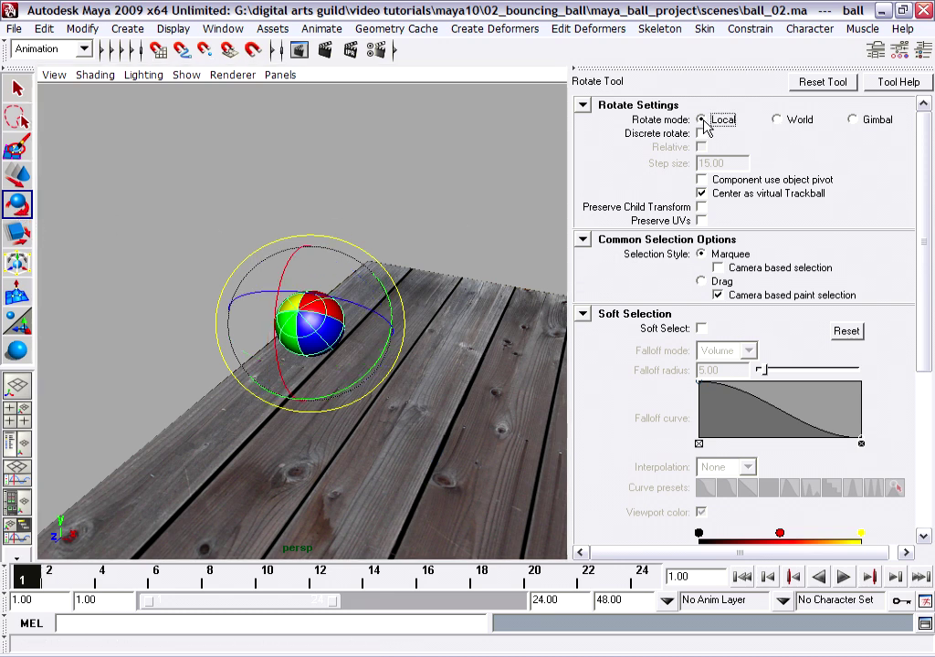
pyautogui.keyDown('alt'); pyautogui.moveTo(429, 326); pyautogui.dragTo(313, 268); pyautogui.keyUp('alt')
pyautogui.press('space')
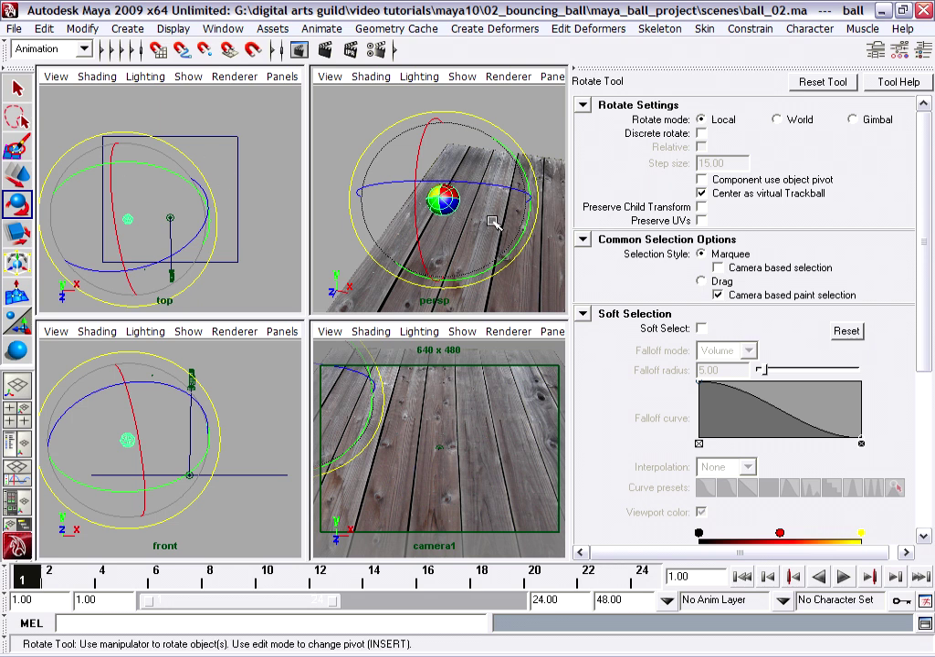
# Show the ball's translate and rotate values in the Channel Box
pyautogui.click(91, 29)
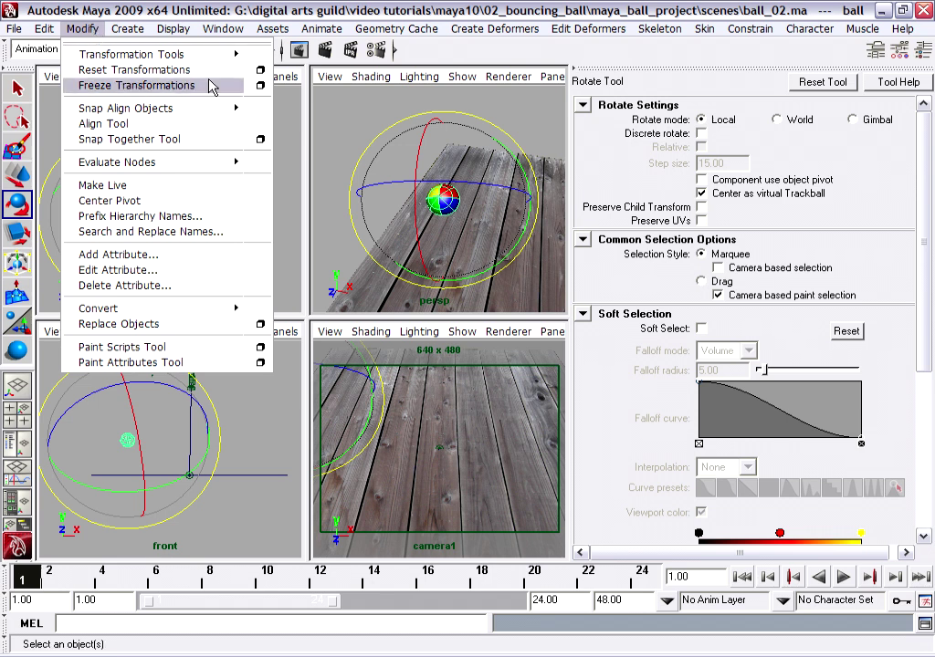
pyautogui.click(137, 69)
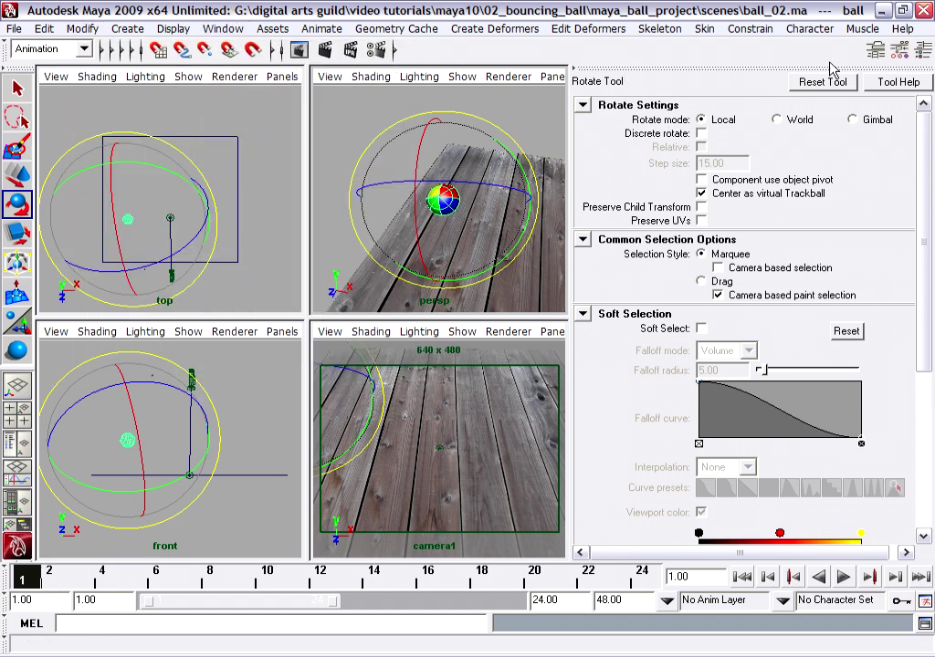
pyautogui.click(921, 53)
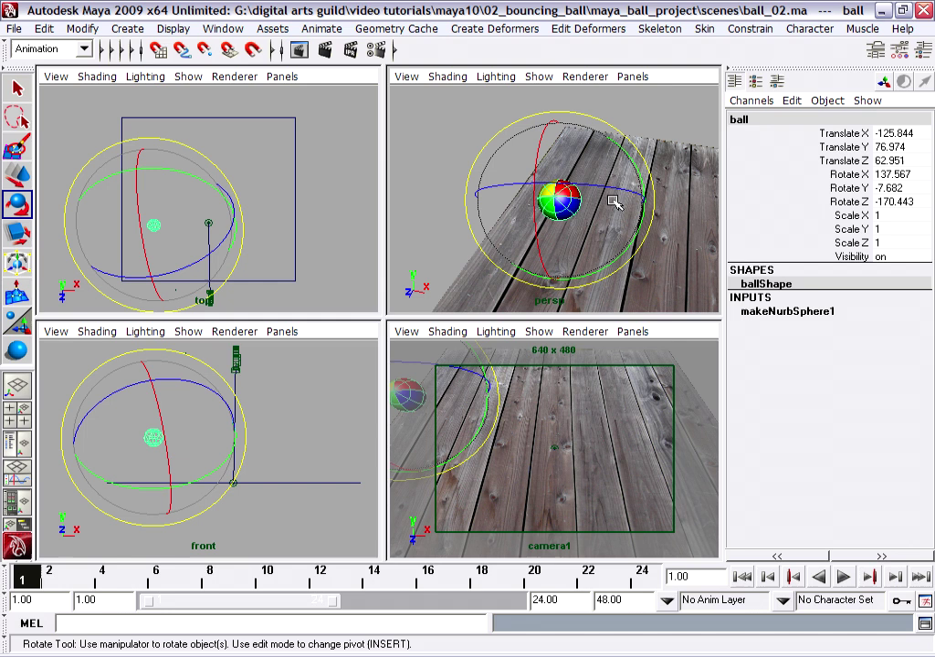
# Apply Freeze Transformations with Translate, Rotate and Scale so the ball's channels read 0
pyautogui.click(82, 29)
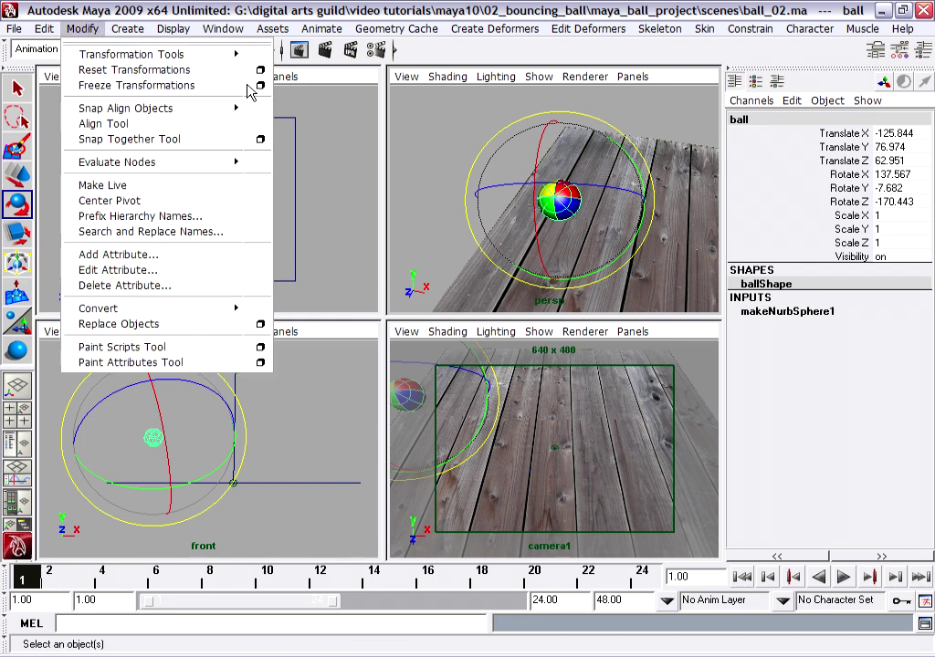
pyautogui.click(260, 86)
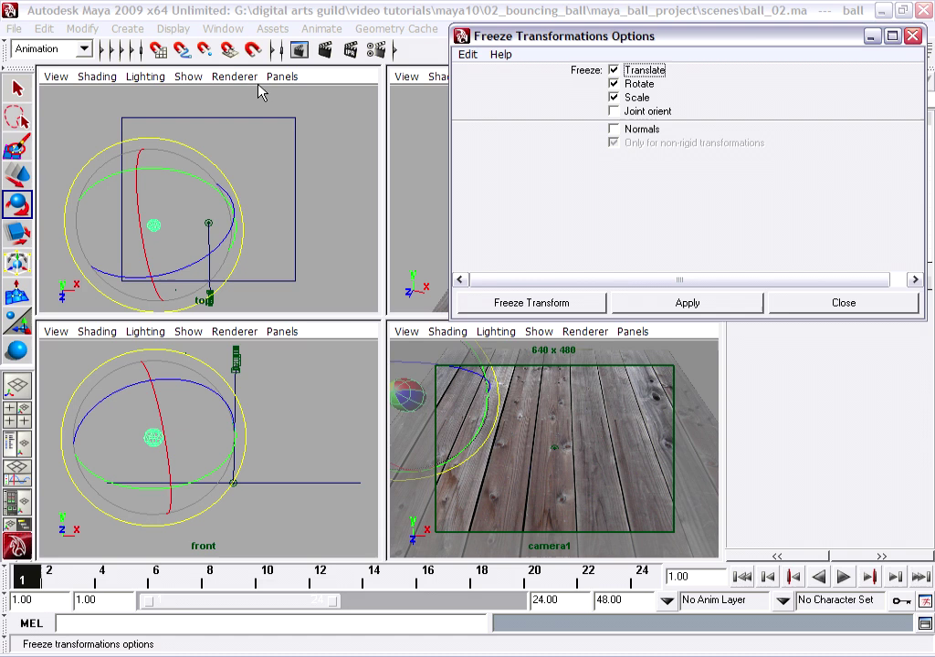
pyautogui.moveTo(648, 35); pyautogui.dragTo(251, 56)
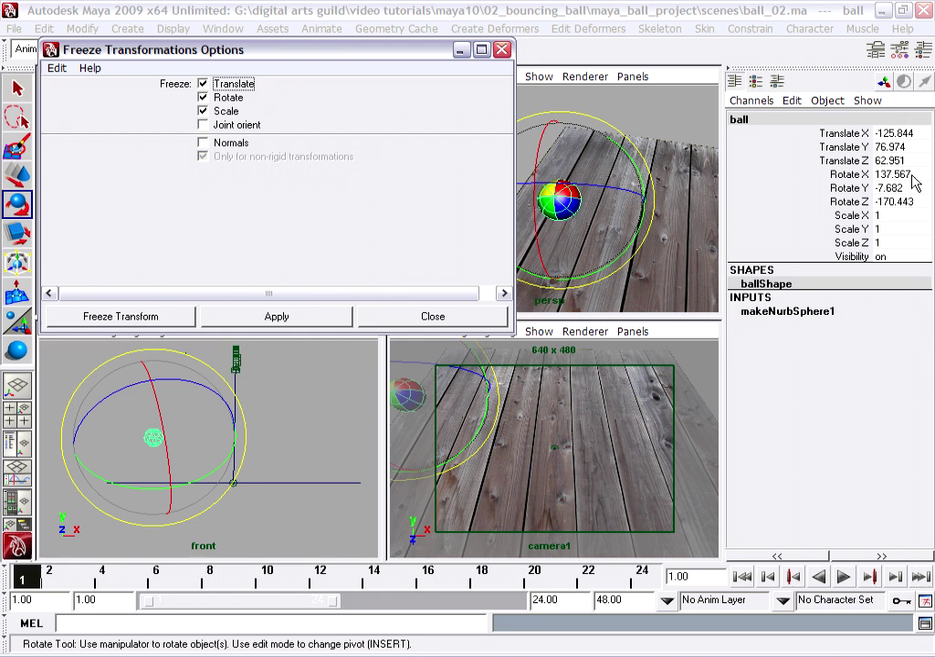
pyautogui.click(80, 316)
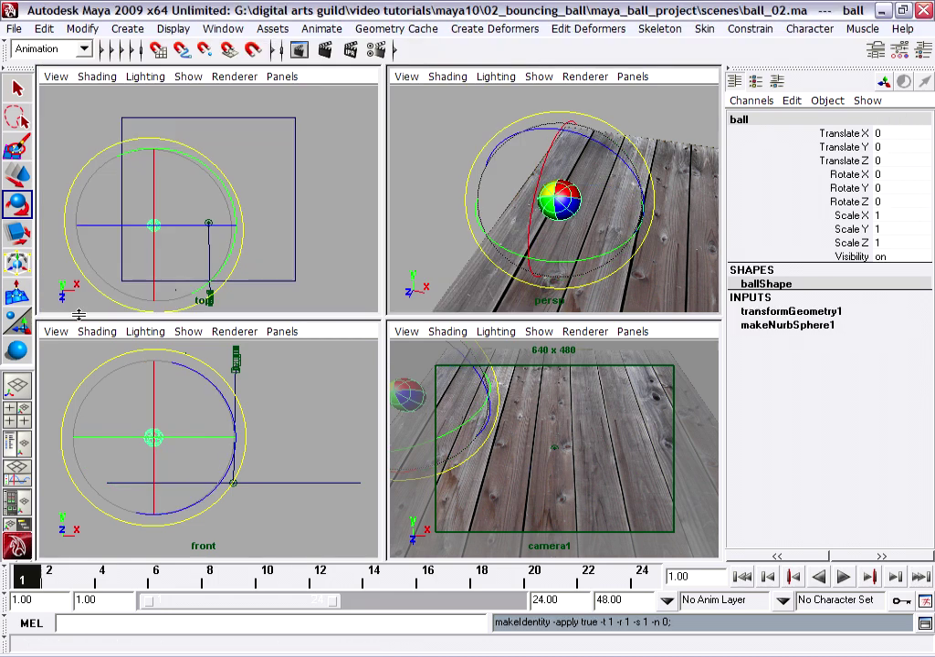
# Save the scene as ball_03.ma, changing the name from ball_02.ma
pyautogui.click(15, 29)
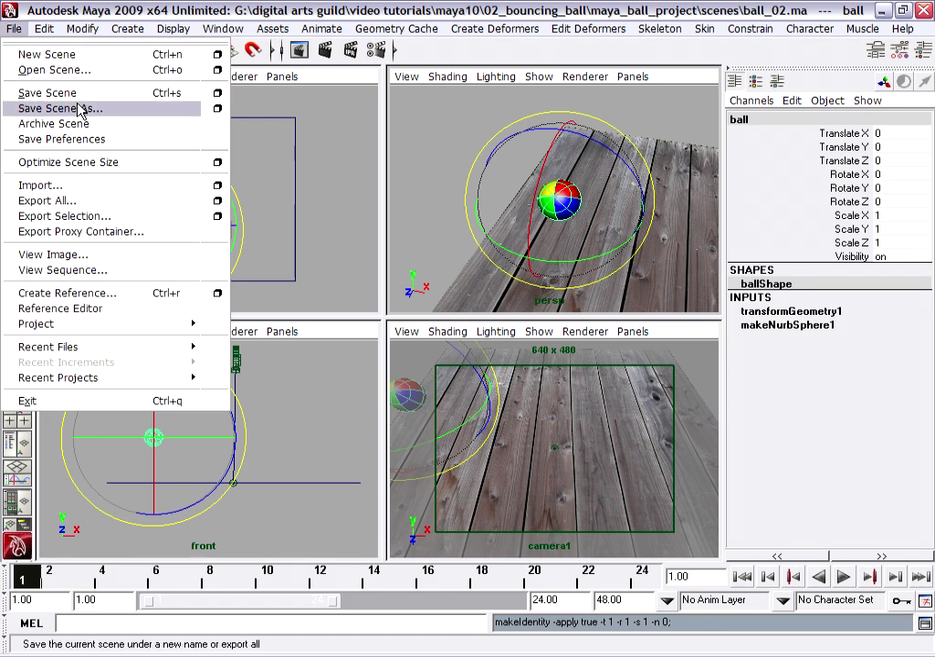
pyautogui.click(114, 118)
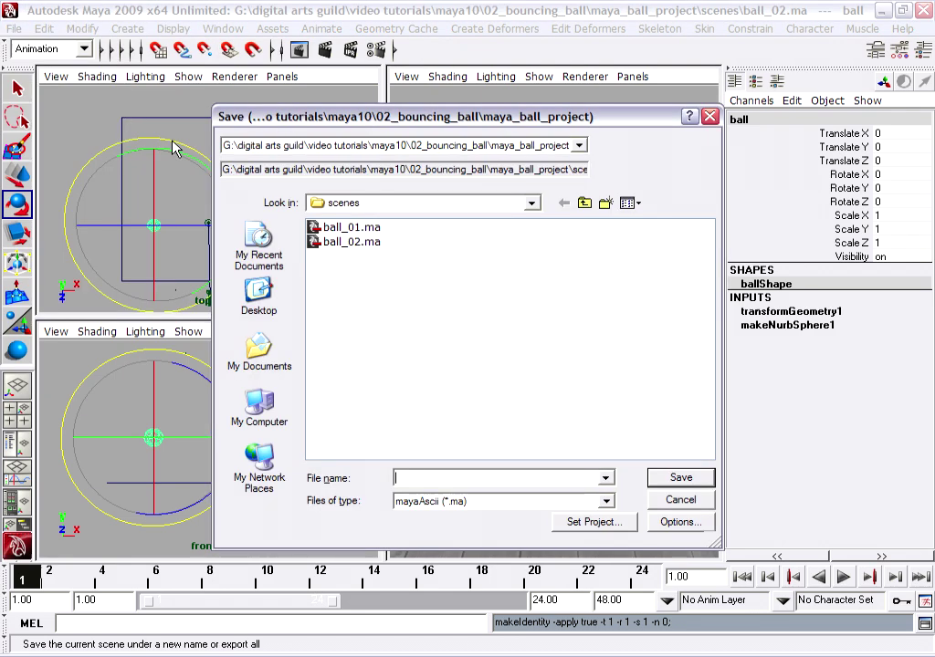
pyautogui.click(356, 242)
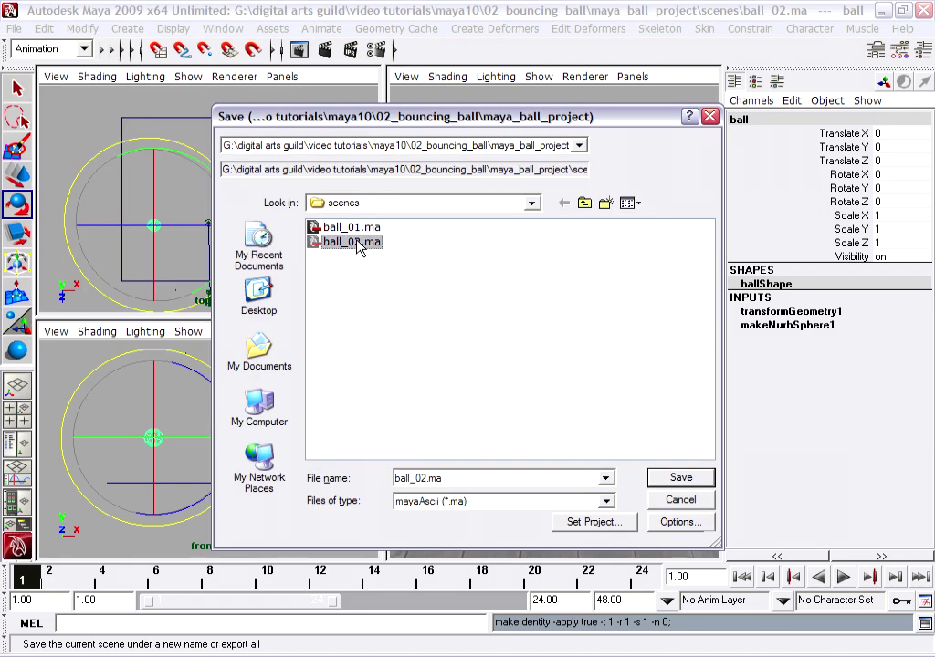
pyautogui.doubleClick(422, 477)
pyautogui.click(424, 478)
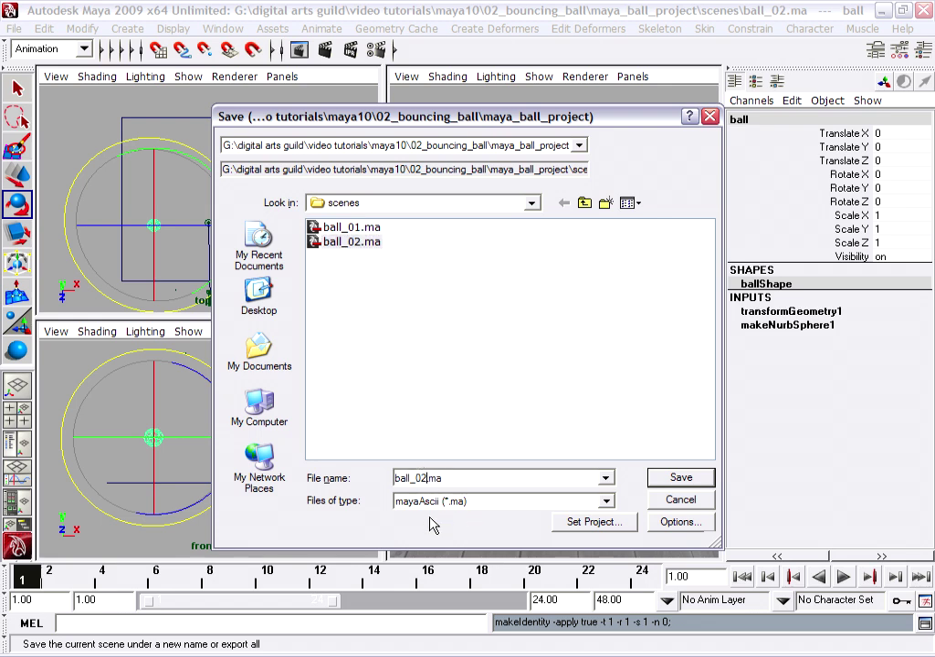
pyautogui.press('BackSpace')
pyautogui.write('3')
pyautogui.click(658, 484)
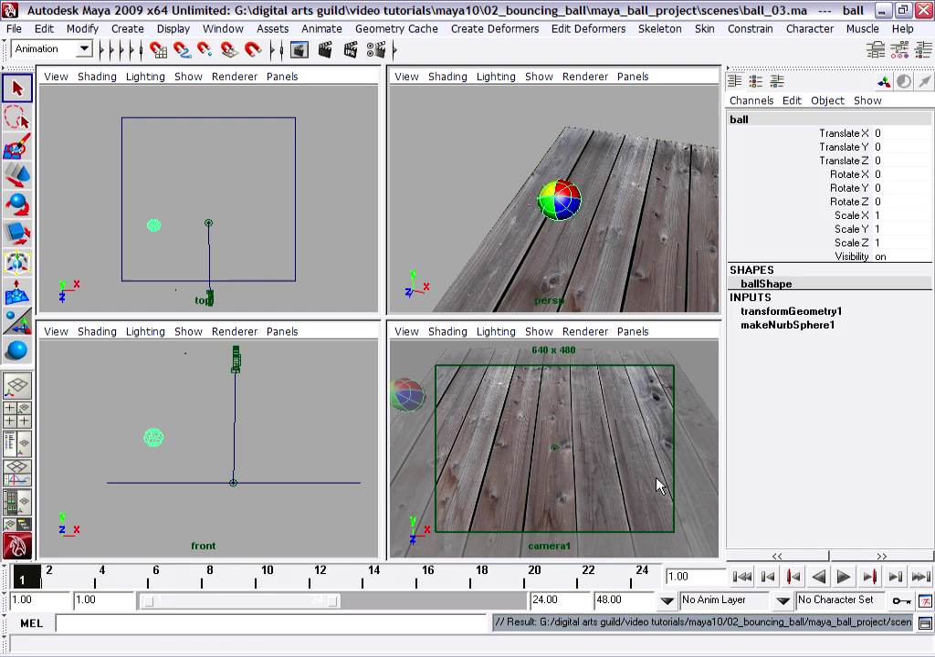